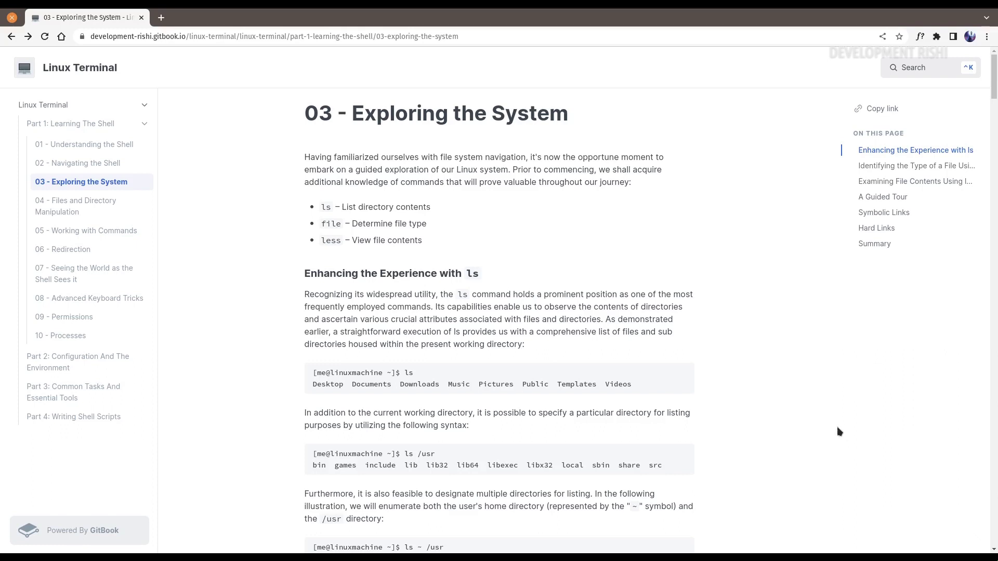
# - Scroll the Exploring the System tutorial down to 'Enhancing the Experience with ls'
pyautogui.scroll(-2, 834, 390)
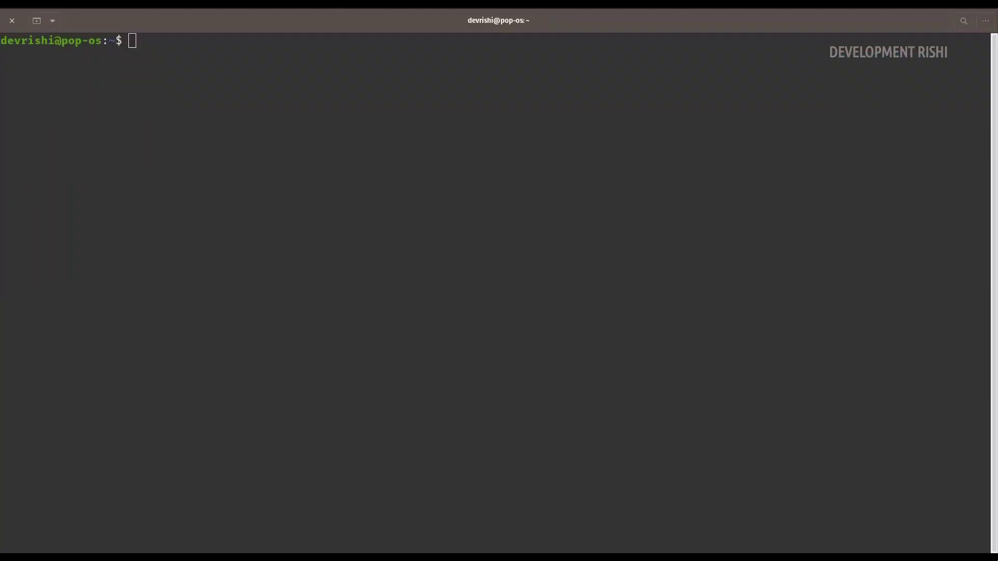
# - List the home directory with ls and compare it with the tutorial
pyautogui.write('ls')
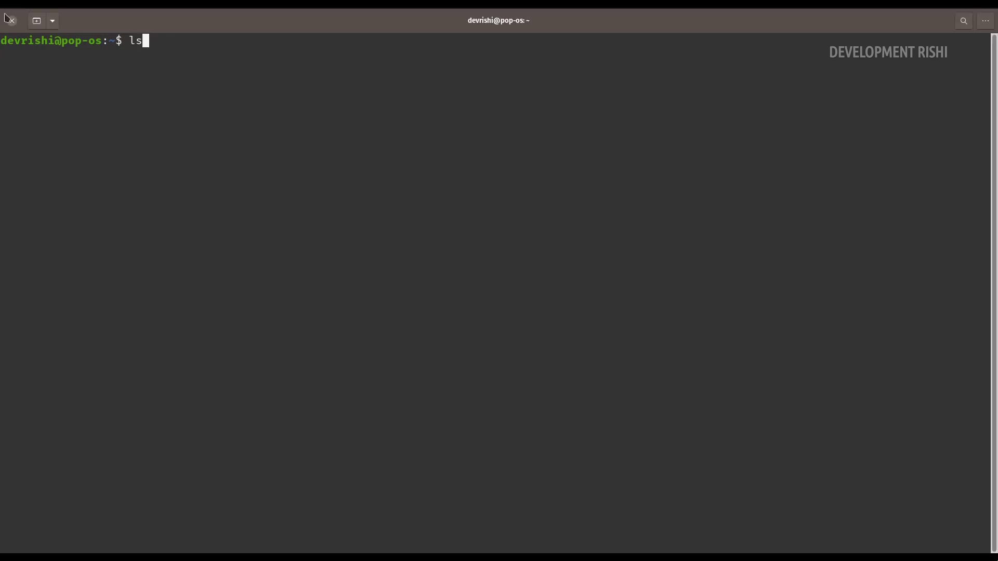
pyautogui.press('Return')
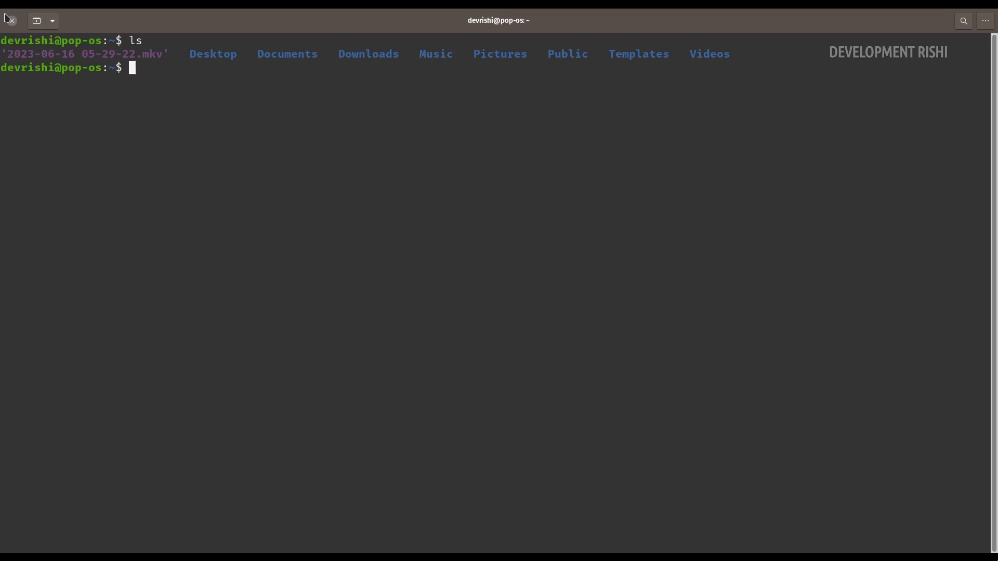
pyautogui.hotkey('alt', 'Tab')
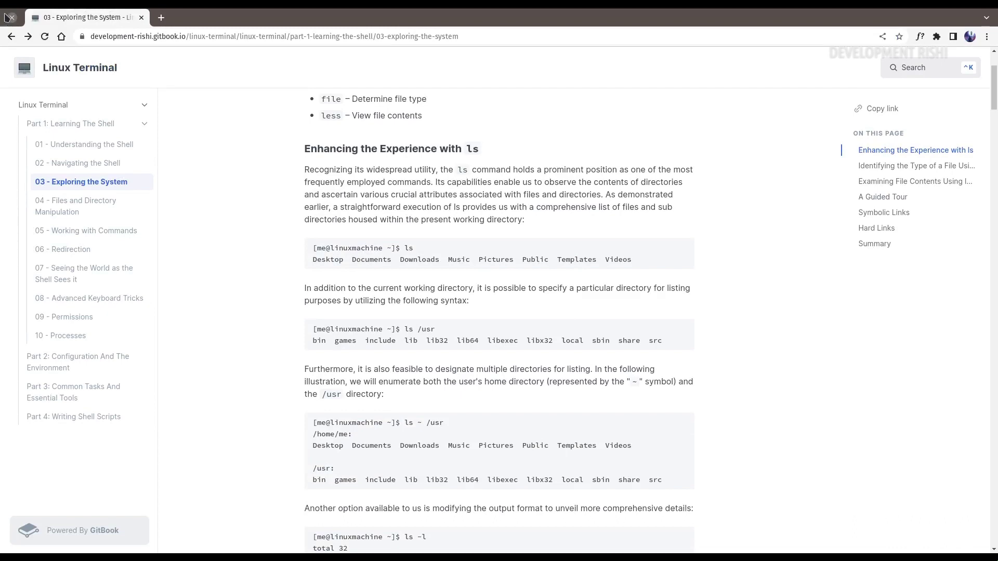
pyautogui.hotkey('alt', 'Tab')
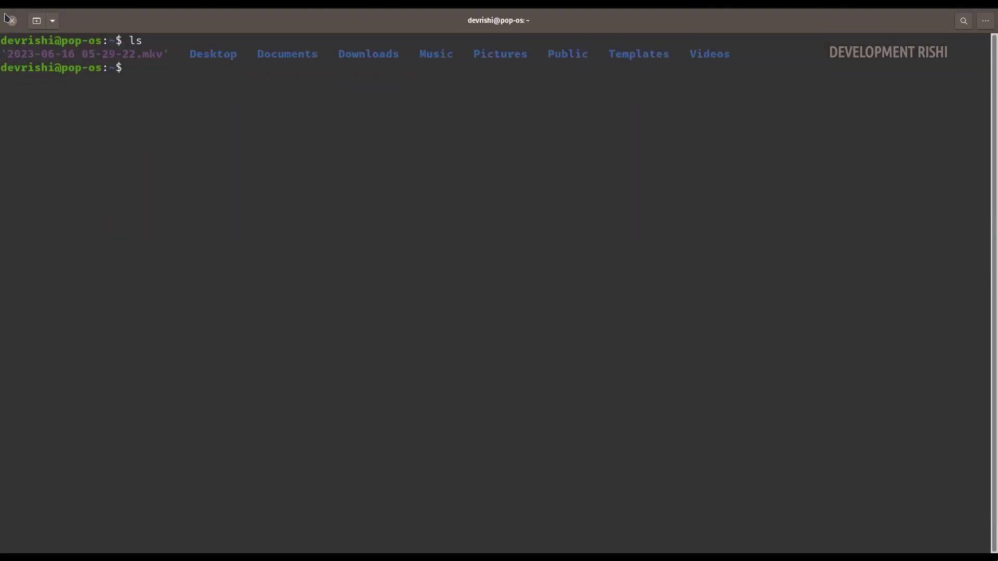
# - List the contents of /usr with ls /usr
pyautogui.write('ls /usr')
pyautogui.press('Return')
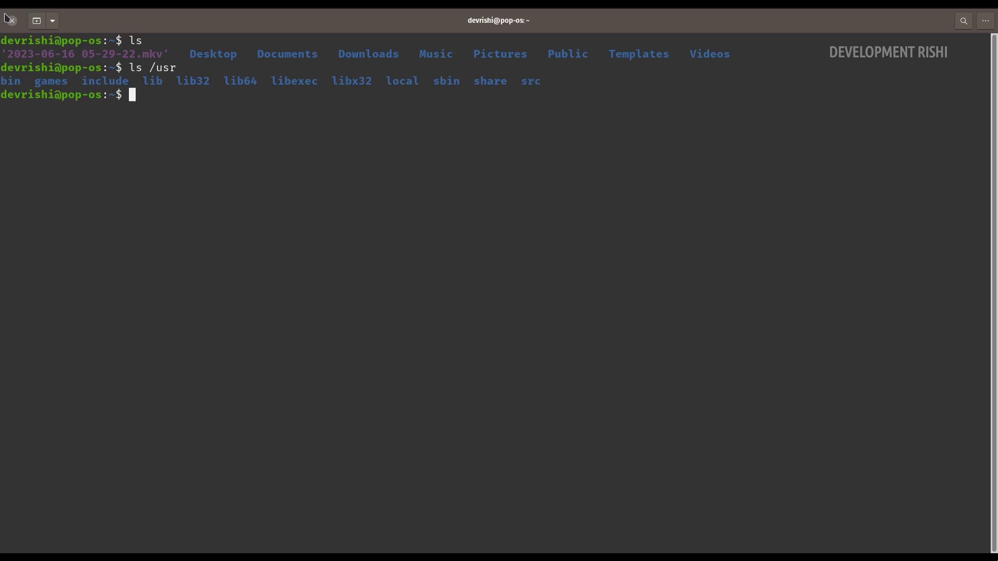
pyautogui.hotkey('alt', 'Tab')
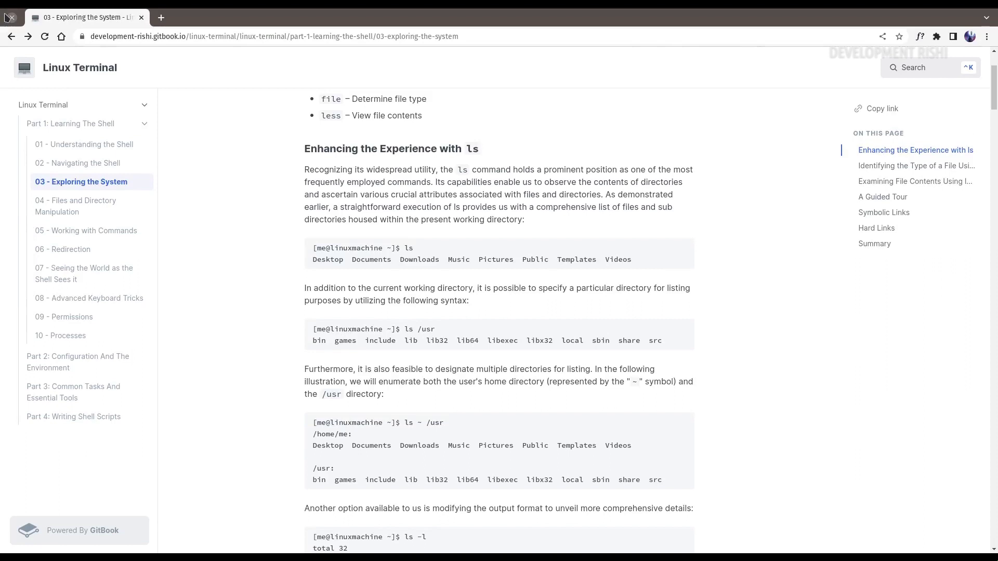
# - Scroll the tutorial to the ~ example, mark the ~ symbol, and enlarge the page text
pyautogui.scroll(-2, 751, 359)
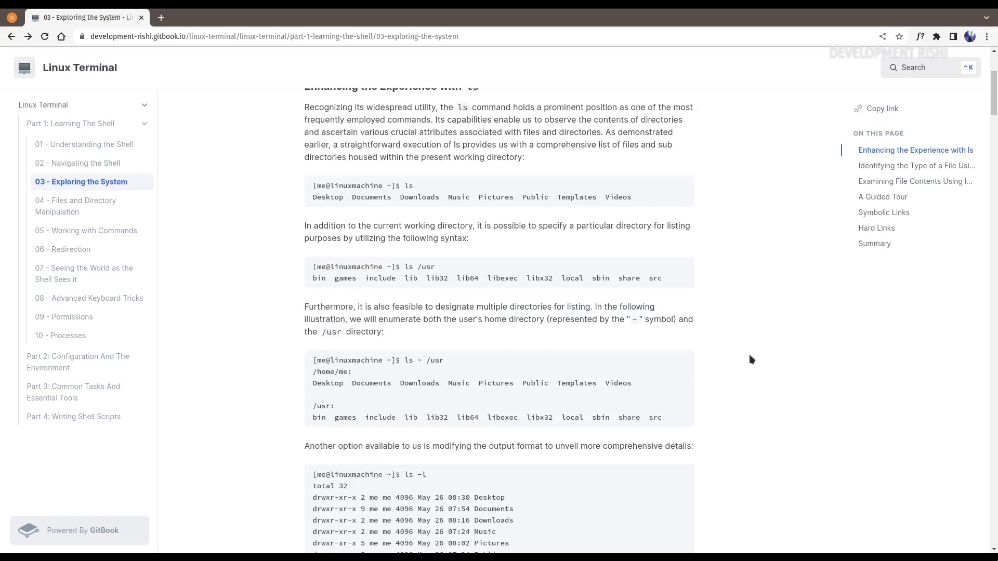
pyautogui.doubleClick(634, 319)
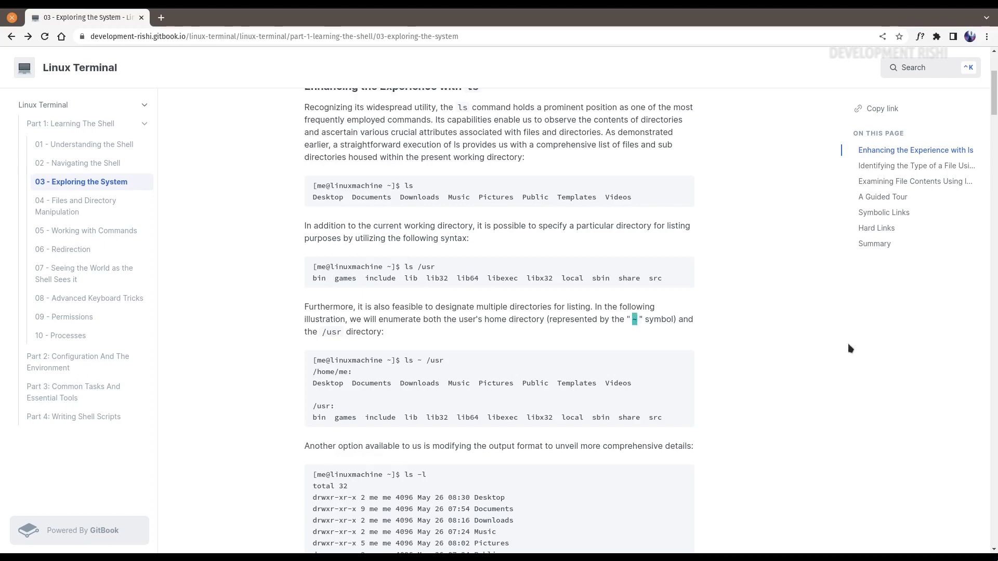
pyautogui.hotkey('ctrl', '+')
pyautogui.hotkey('ctrl', '+')
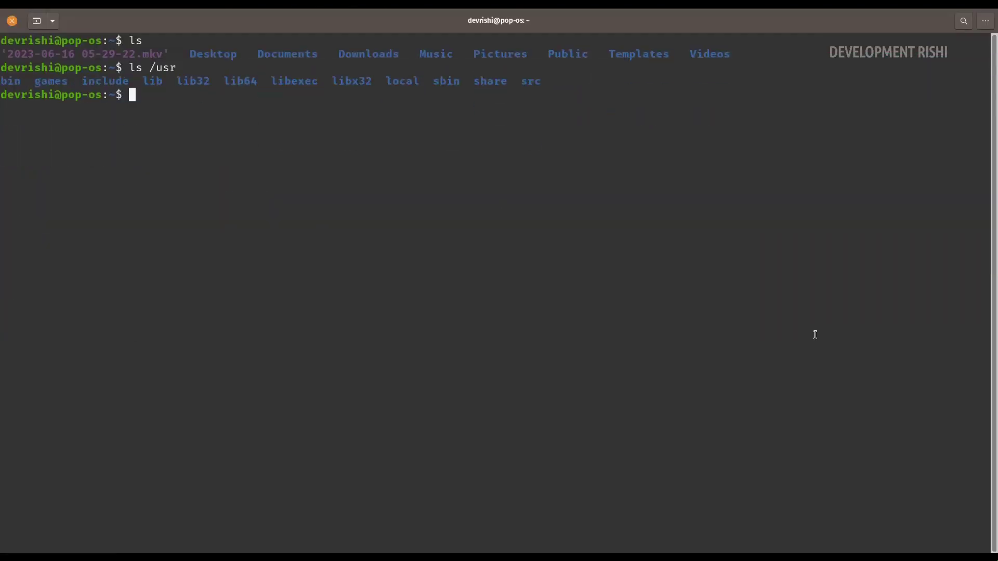
# - Run ls ~ /usr to list the home directory and /usr together
pyautogui.write('ls ~ /usr')
pyautogui.doubleClick(152, 95)
pyautogui.doubleClick(168, 96)
pyautogui.click(285, 111)
pyautogui.press('Return')
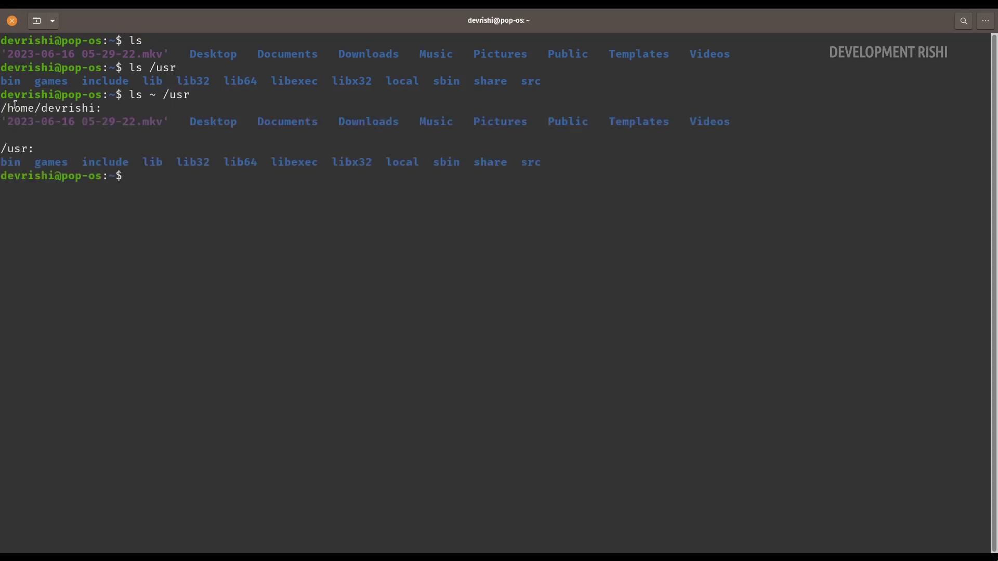
pyautogui.moveTo(766, 128); pyautogui.dragTo(1, 108)
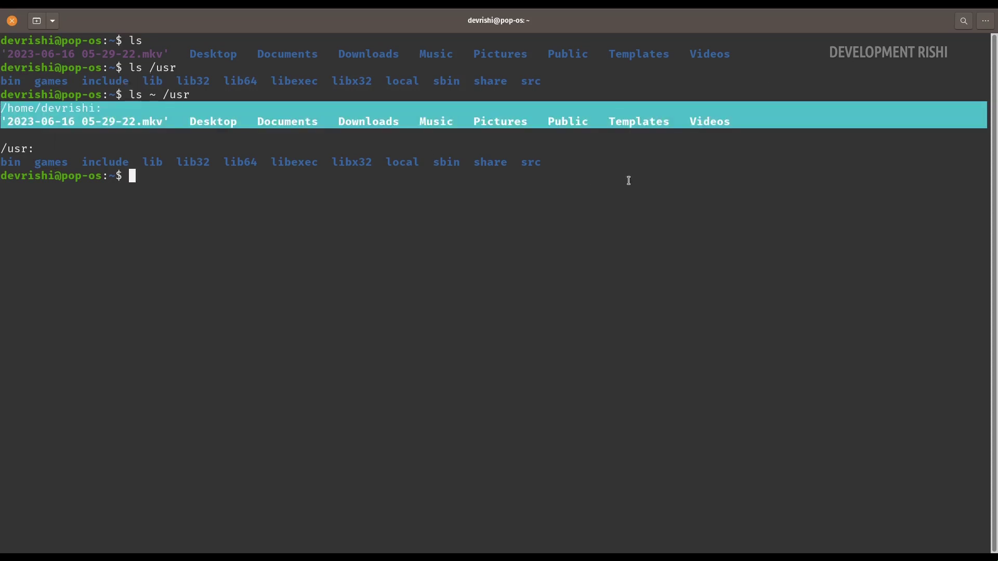
pyautogui.click(564, 207)
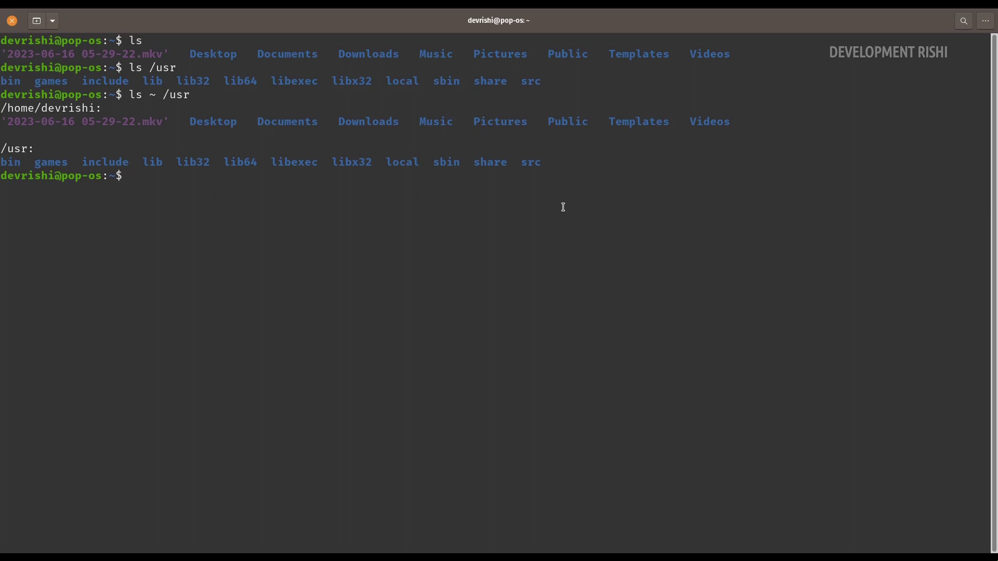
# - Show the home directory's contents in long format with ls -l
pyautogui.hotkey('alt', 'Tab')
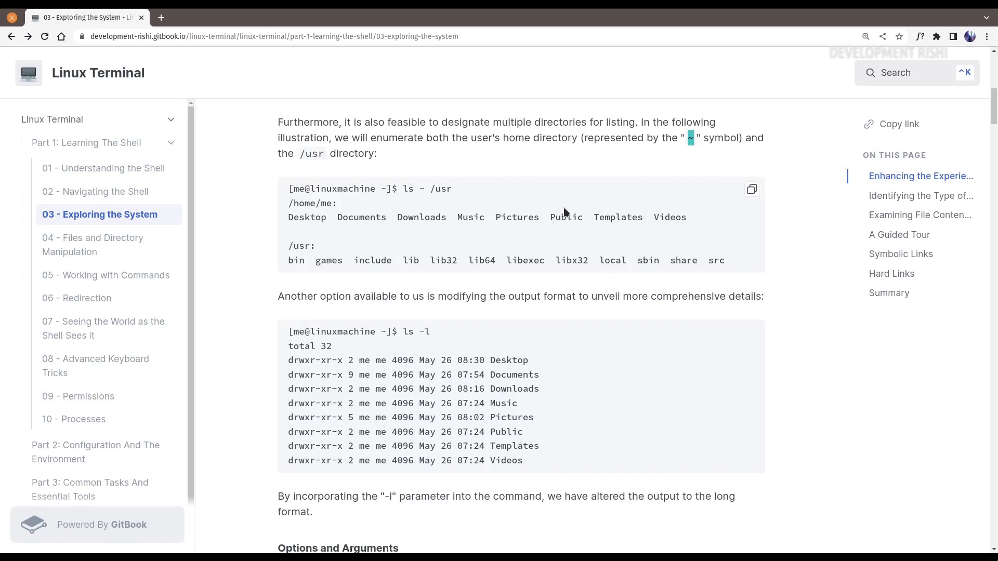
pyautogui.hotkey('alt', 'Tab')
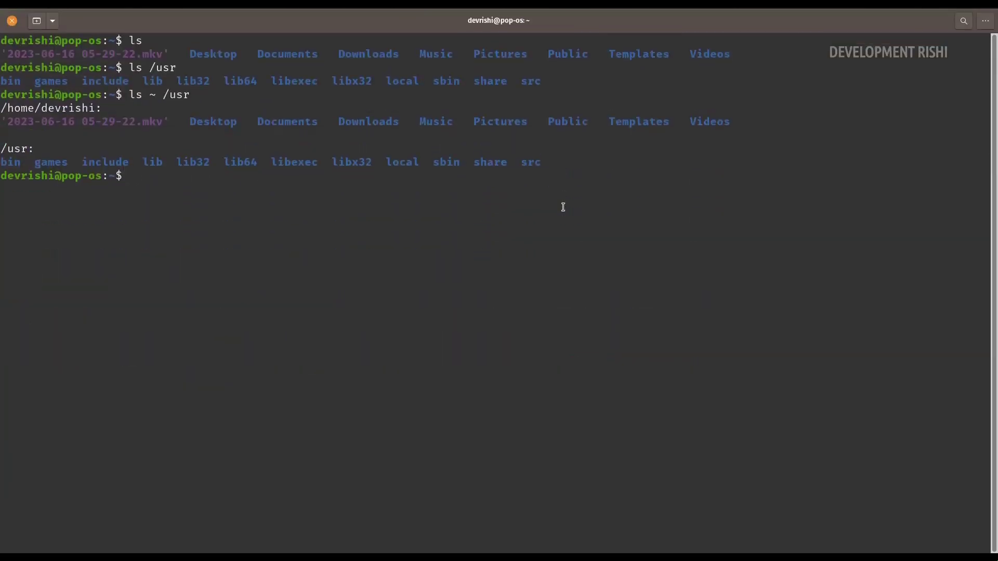
pyautogui.write('ls -l')
pyautogui.press('Return')
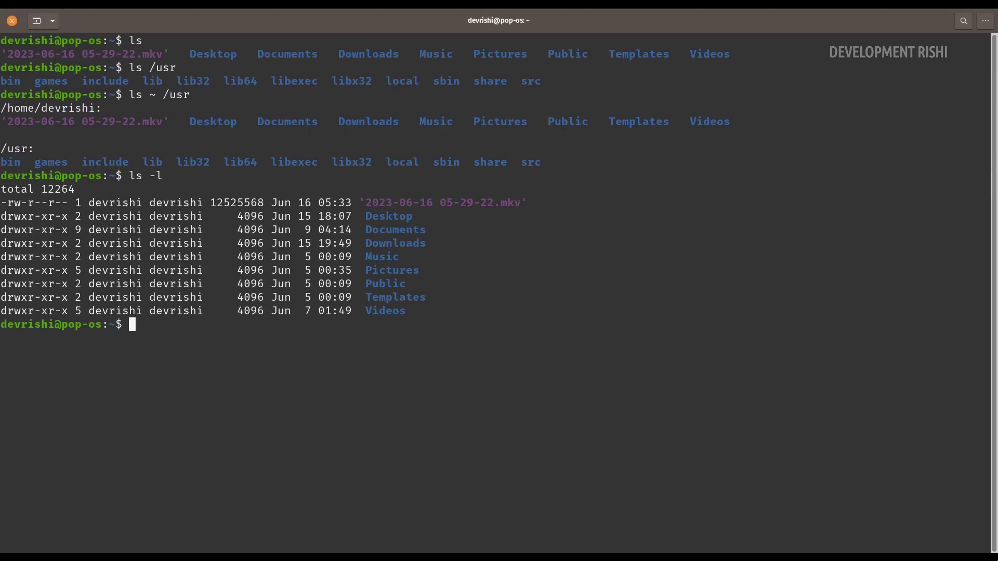
pyautogui.hotkey('alt', 'Tab')
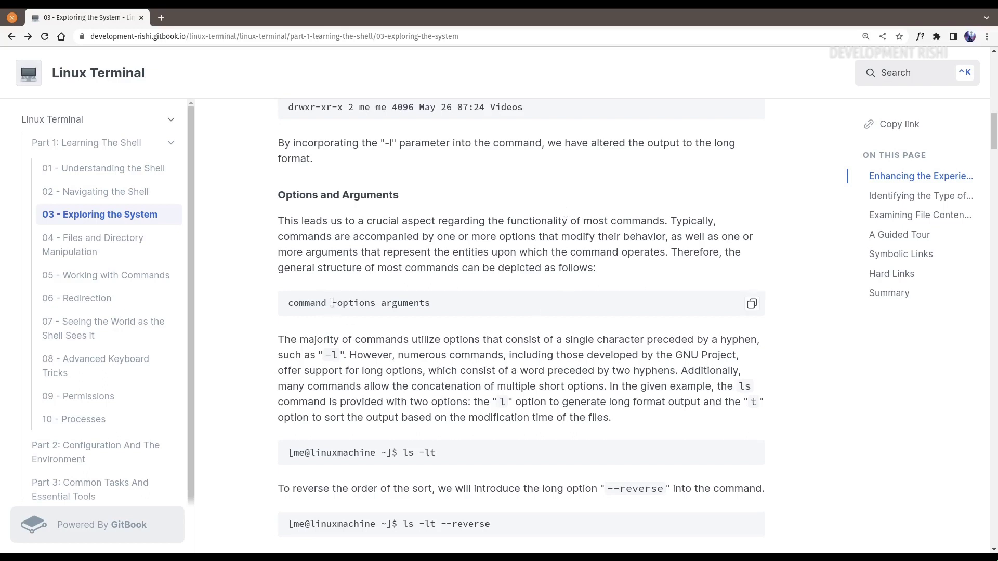
# - Highlight -options, -l and arguments in the tutorial's syntax, then move on to the ls -lt example
pyautogui.moveTo(332, 303); pyautogui.dragTo(376, 303)
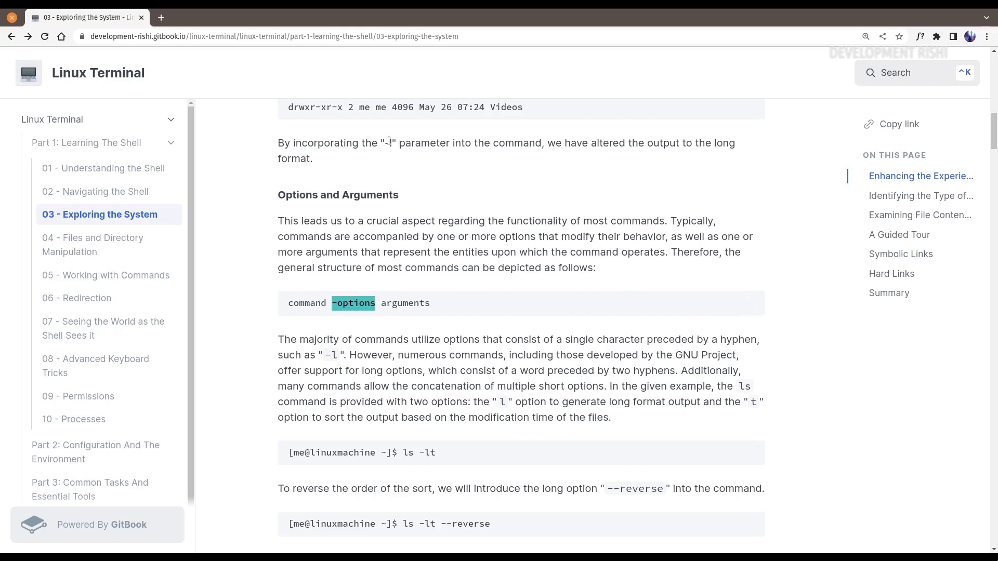
pyautogui.moveTo(385, 143); pyautogui.dragTo(392, 143)
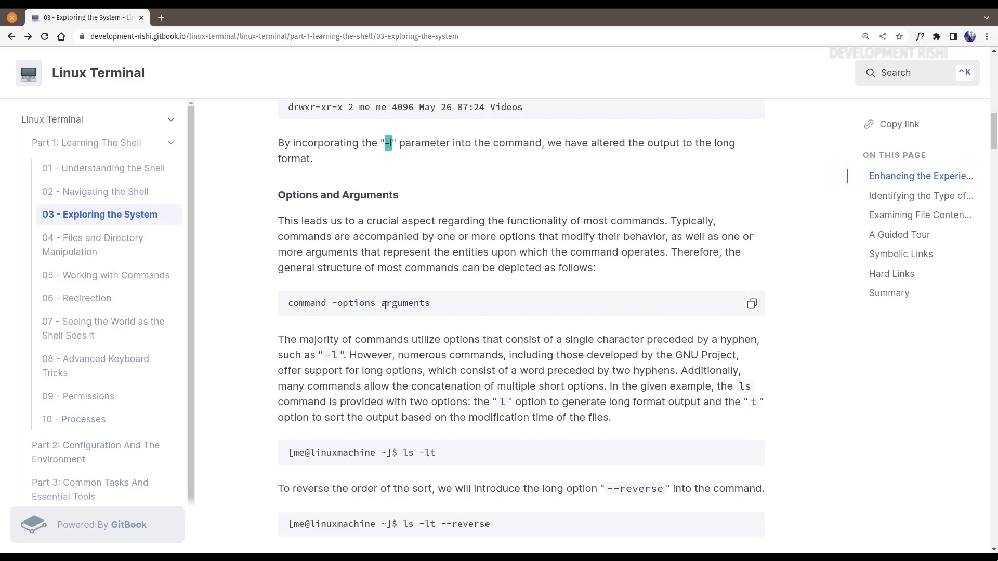
pyautogui.moveTo(382, 304); pyautogui.dragTo(430, 304)
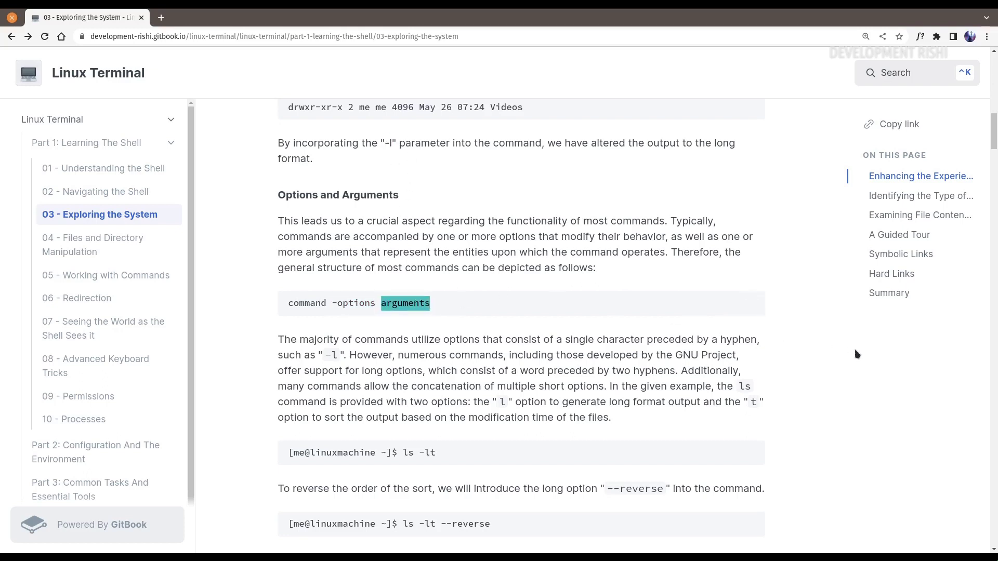
pyautogui.click(409, 311)
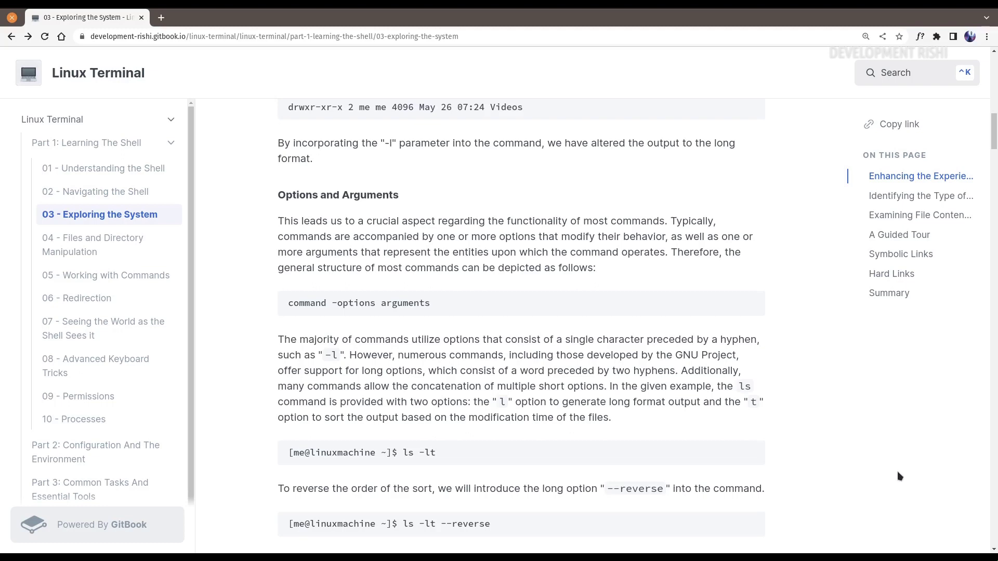
pyautogui.scroll(-3, 900, 476)
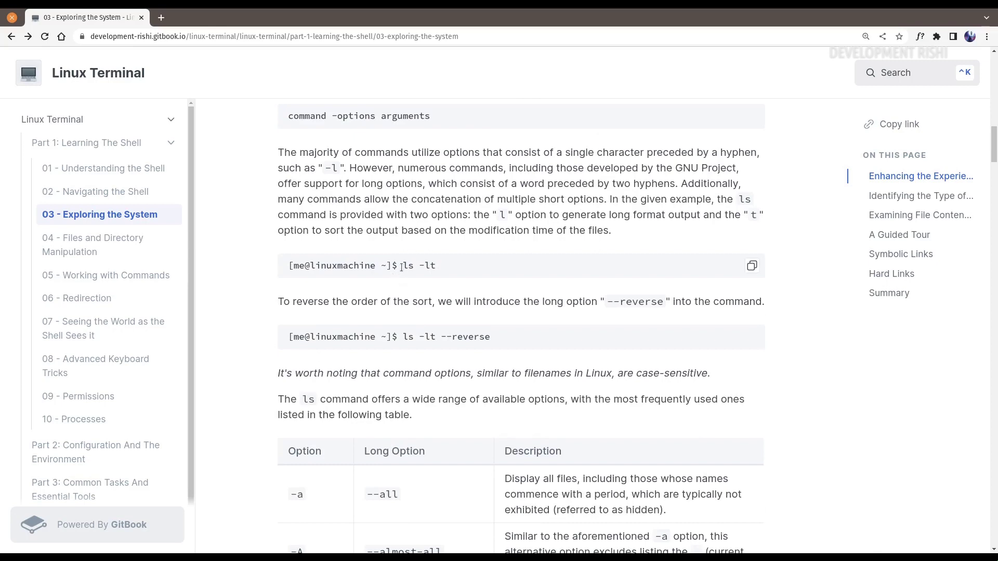
# - Run ls -lt to list the home folder sorted by modification time
pyautogui.moveTo(403, 266); pyautogui.dragTo(436, 266)
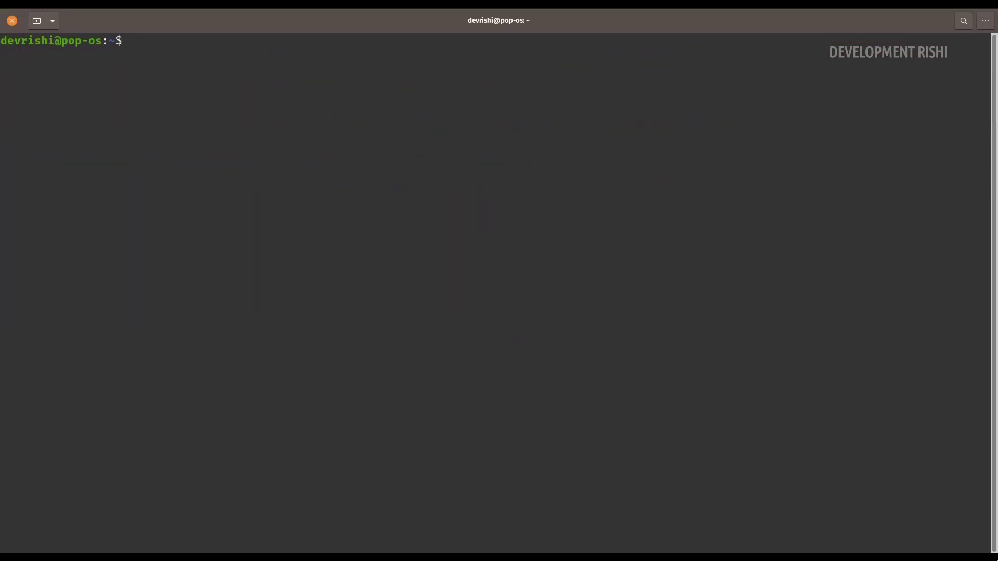
pyautogui.write('ls -lt')
pyautogui.press('Return')
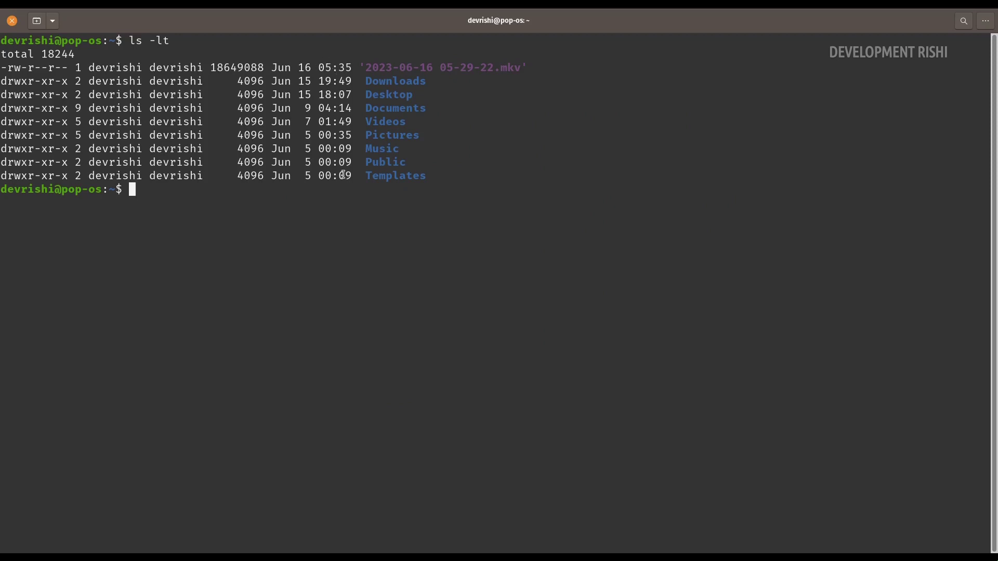
pyautogui.hotkey('alt', 'Tab')
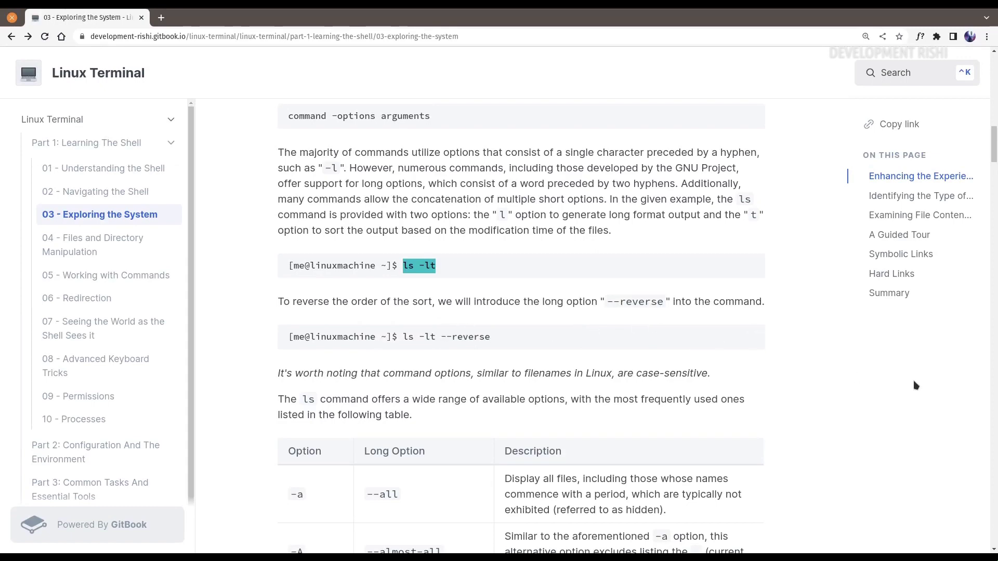
# - Run ls -lt --reverse to list the oldest modified items first
pyautogui.hotkey('alt', 'Tab')
pyautogui.write('ls -lt')
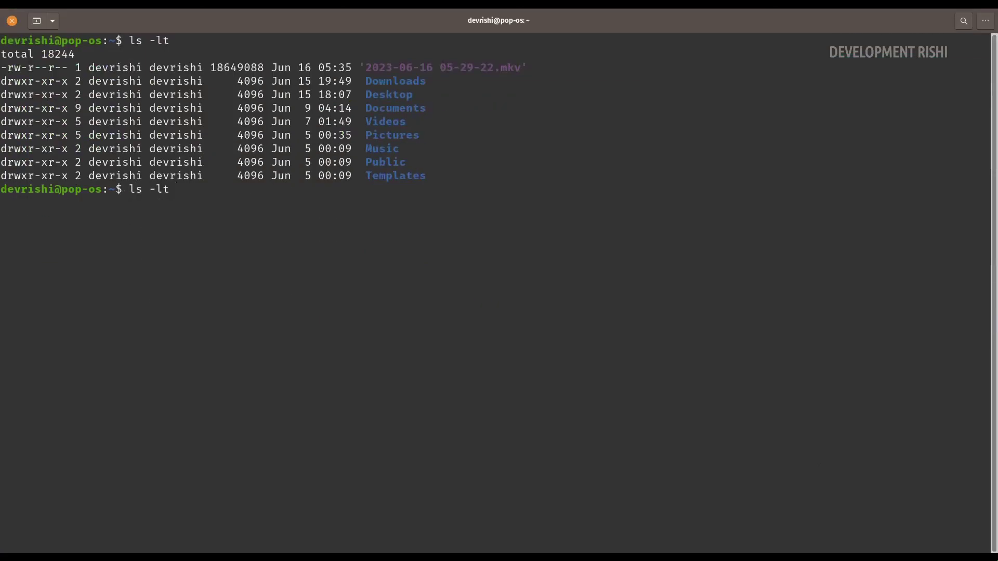
pyautogui.write(' --reverse')
pyautogui.press('Return')
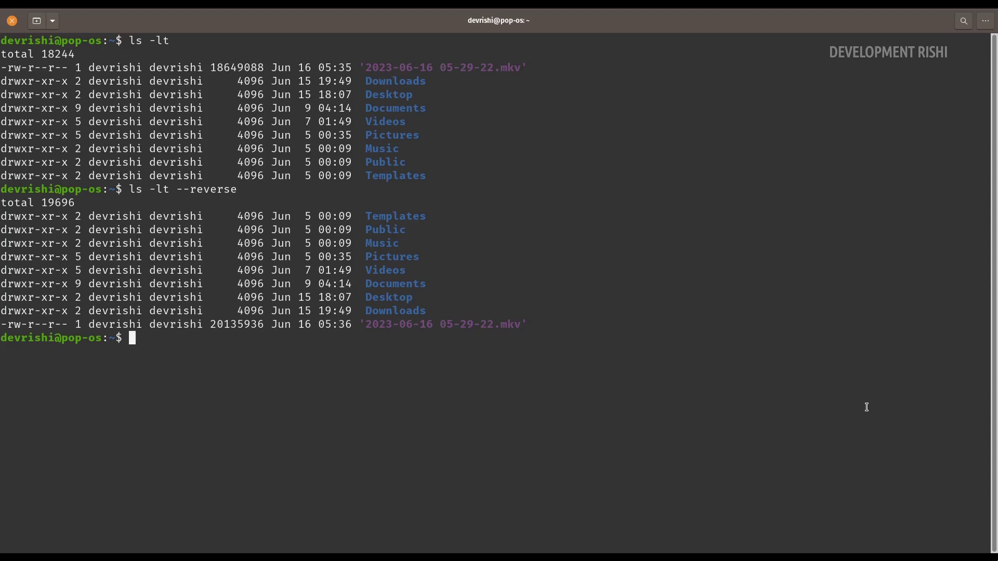
pyautogui.hotkey('alt', 'Tab')
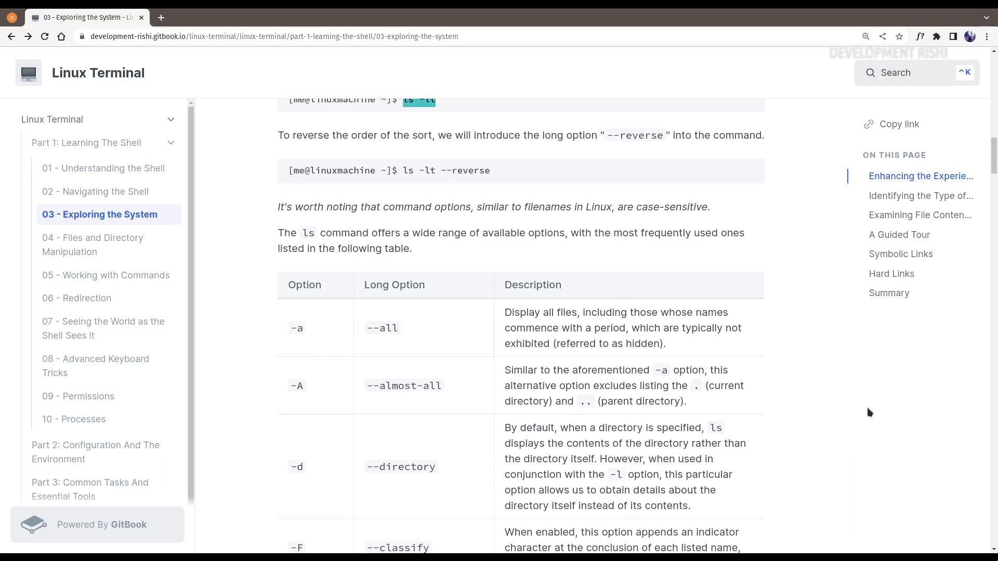
# - Review the ls options table, highlighting --reverse and comparing with the terminal output
pyautogui.scroll(-3, 790, 365)
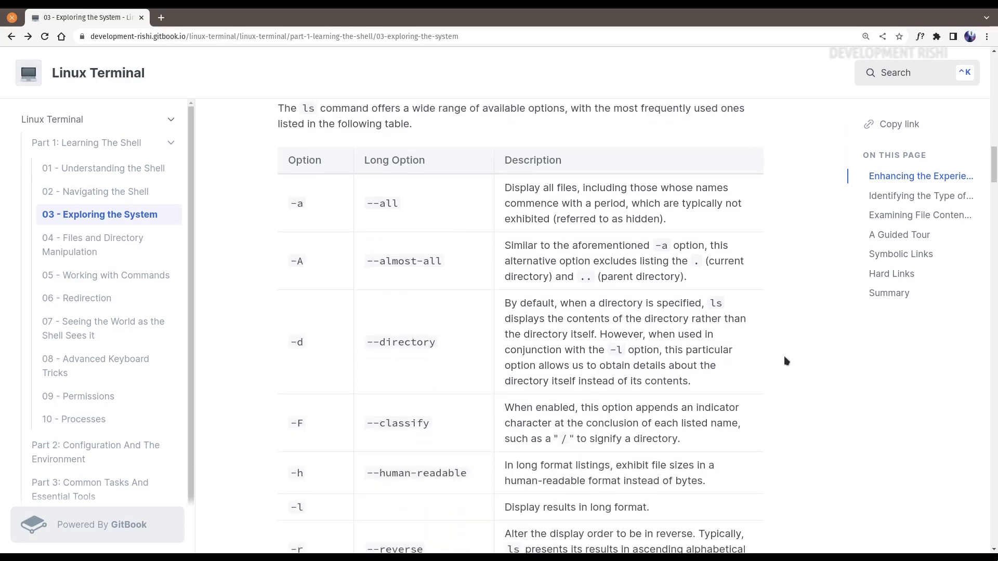
pyautogui.scroll(-3, 476, 347)
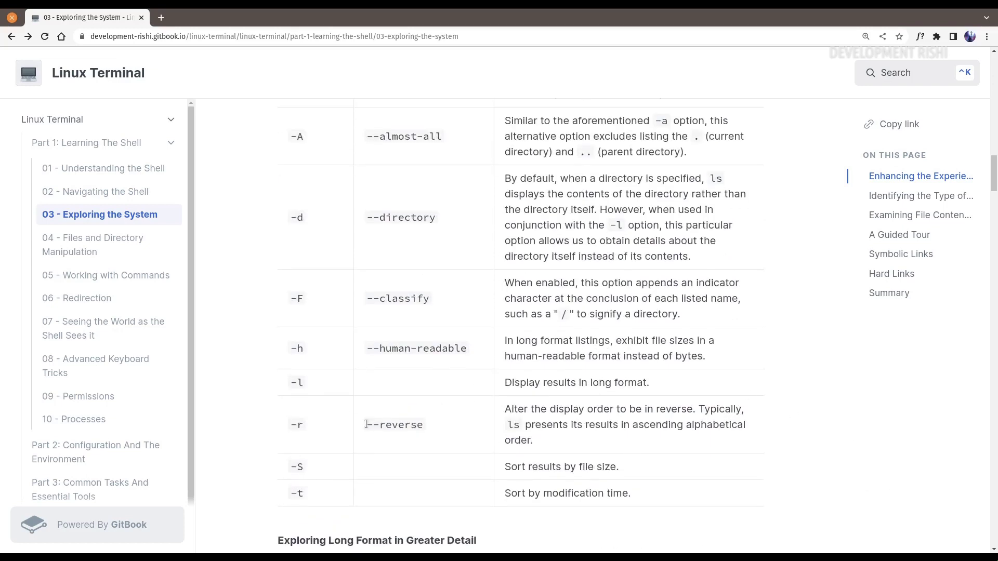
pyautogui.moveTo(366, 424); pyautogui.dragTo(432, 426)
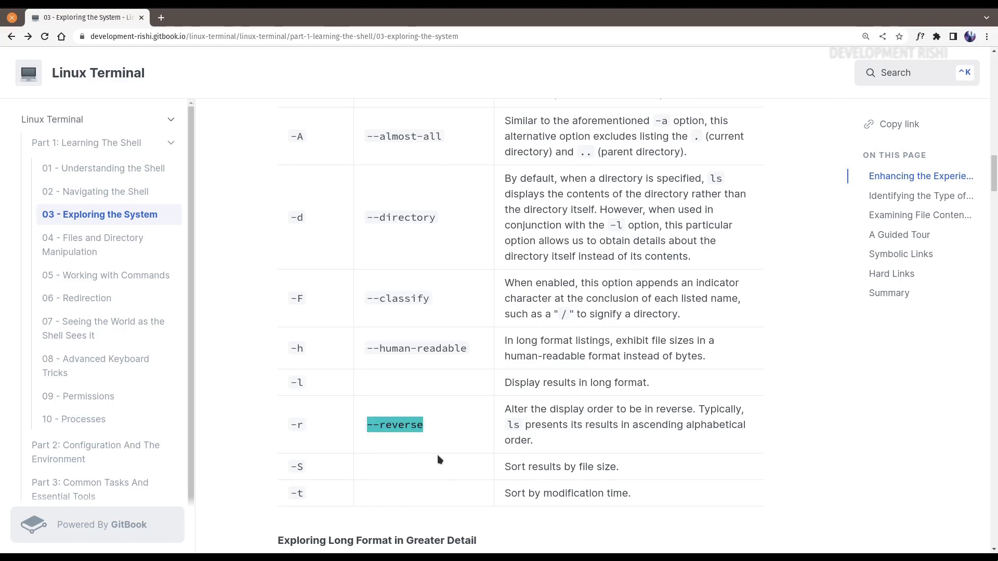
pyautogui.scroll(5, 438, 459)
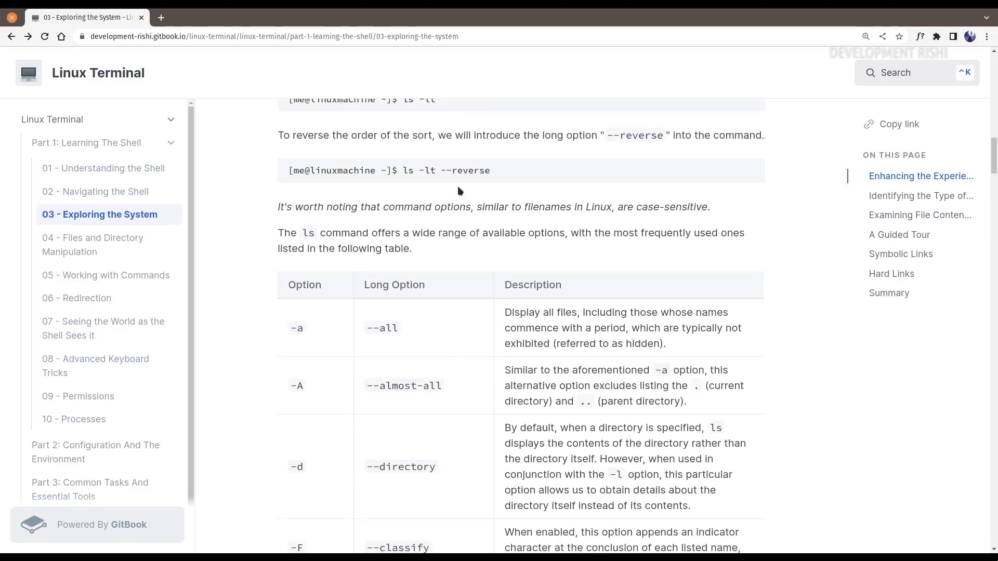
pyautogui.scroll(-11, 886, 419)
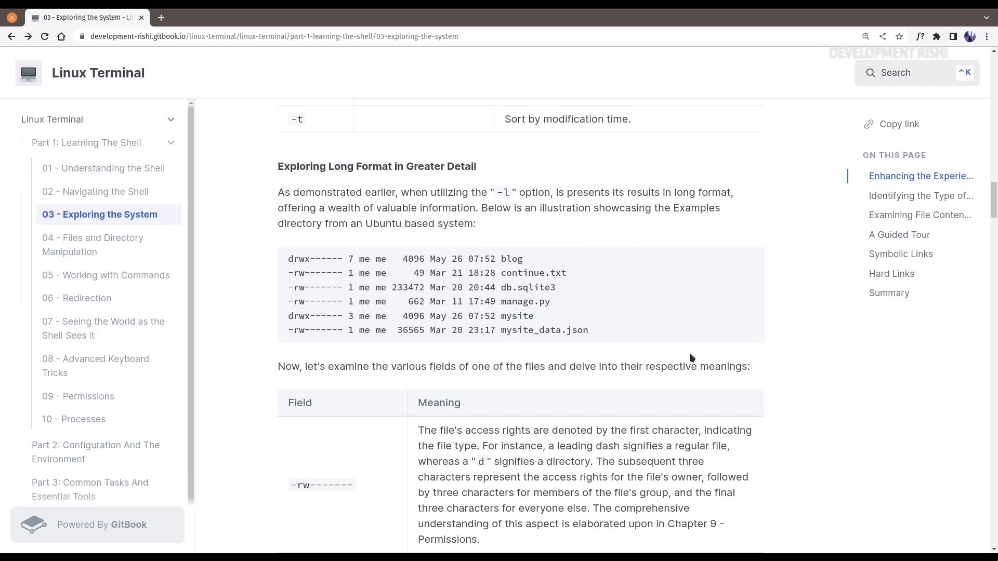
pyautogui.hotkey('alt', 'Tab')
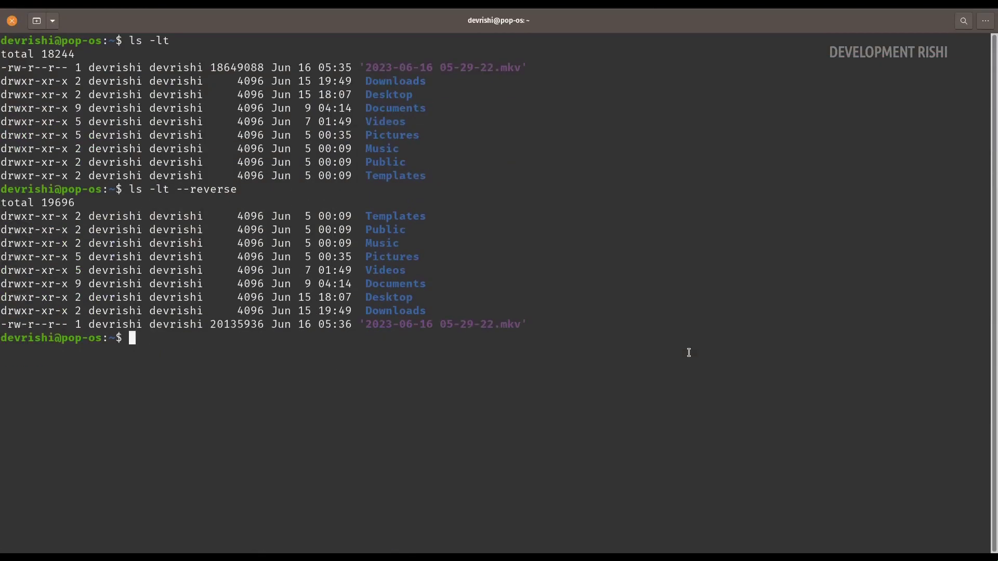
pyautogui.hotkey('alt', 'Tab')
pyautogui.scroll(-3, 689, 353)
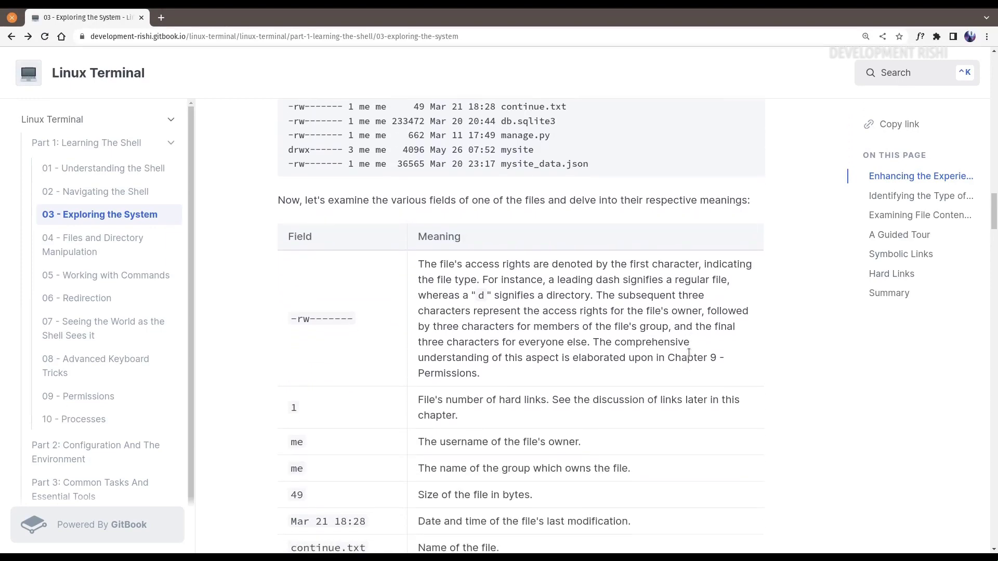
pyautogui.scroll(1, 372, 376)
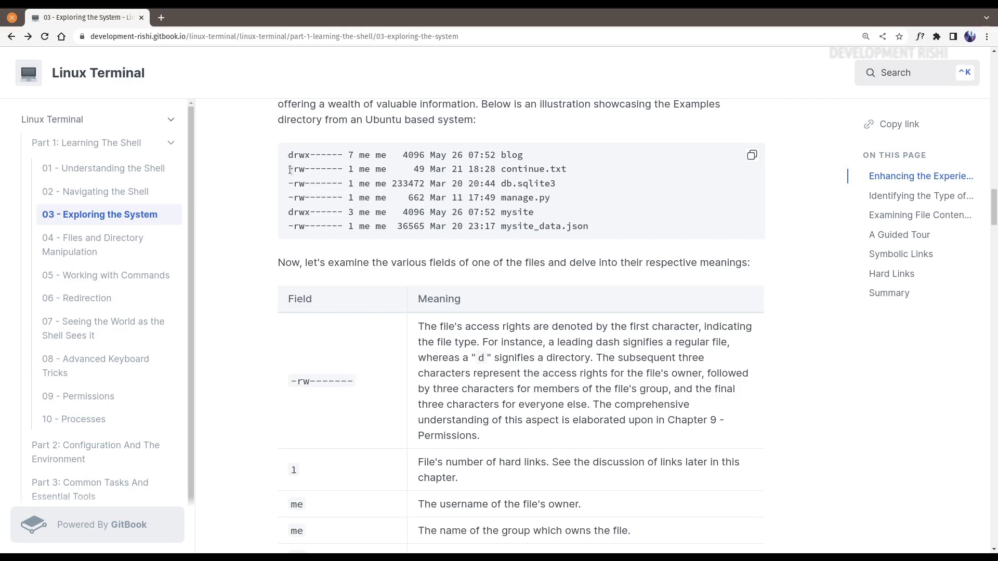
# - Mark the file-type flags of continue.txt and blog, and the hard-link counts of continue.txt and db.sqlite3
pyautogui.moveTo(289, 169); pyautogui.dragTo(295, 170)
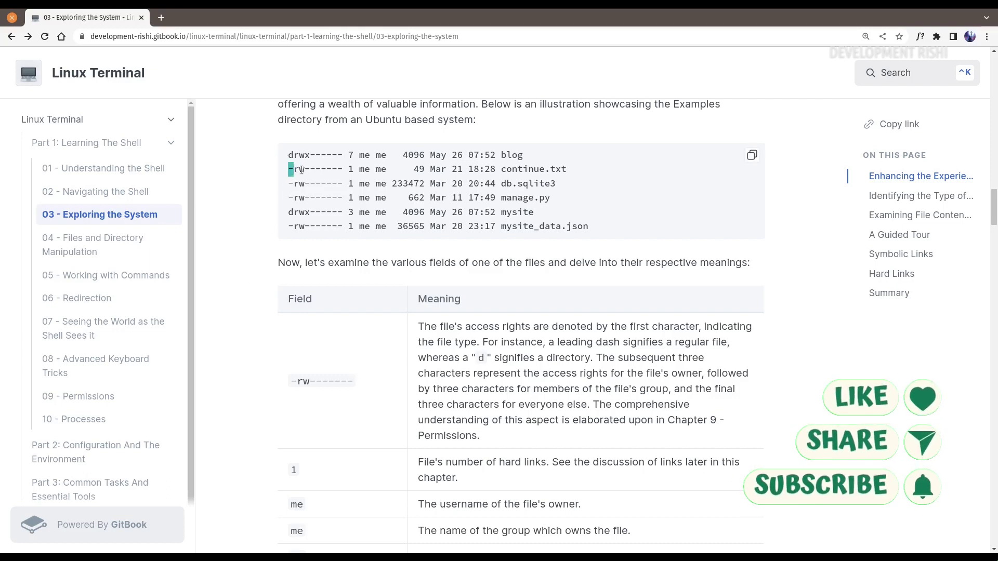
pyautogui.moveTo(289, 155); pyautogui.dragTo(294, 155)
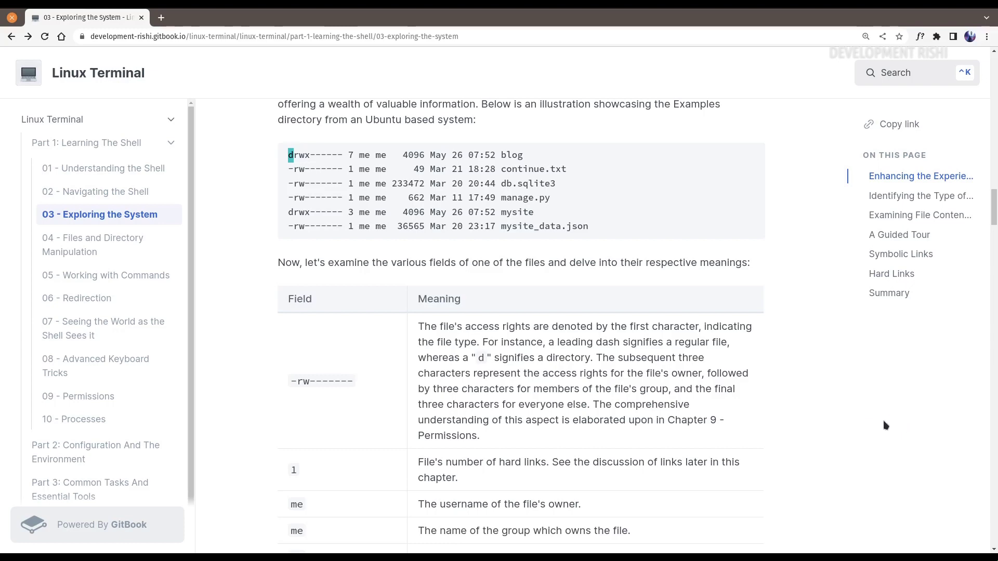
pyautogui.scroll(-2, 873, 425)
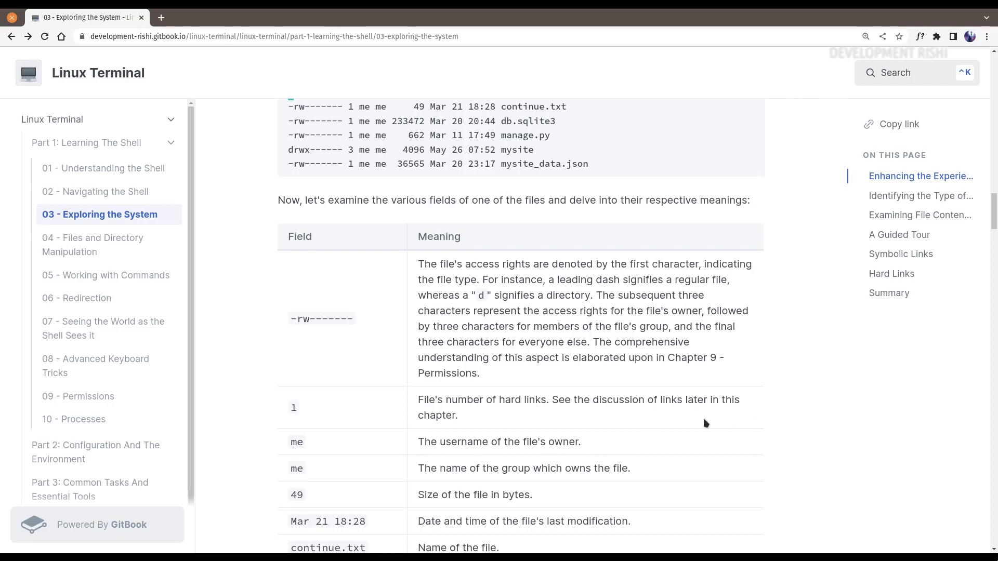
pyautogui.scroll(4, 359, 322)
pyautogui.doubleClick(350, 231)
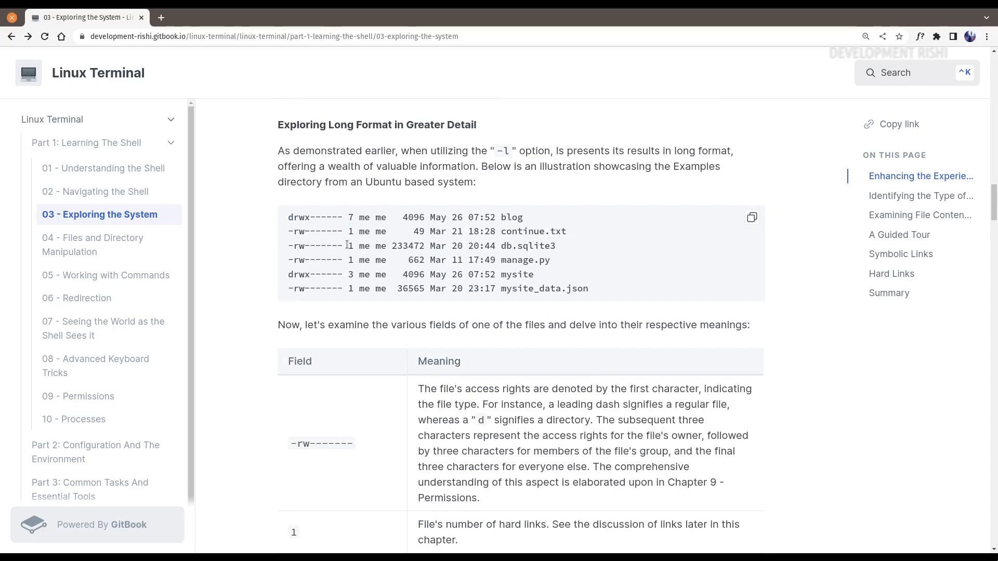
pyautogui.doubleClick(350, 245)
# - Highlight the owner, the file size 49, and the modification date and file name in the listing
pyautogui.scroll(-3, 292, 376)
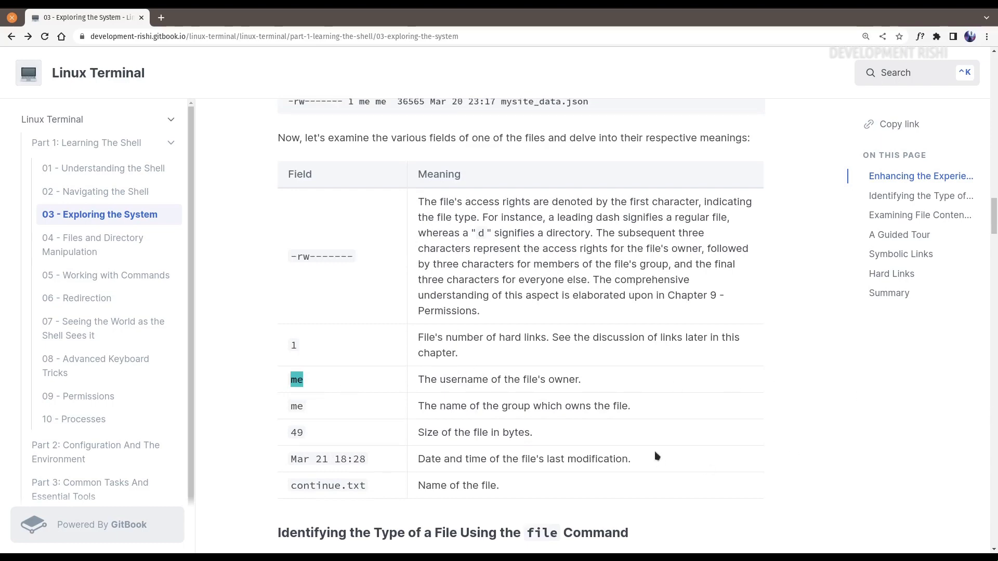
pyautogui.scroll(5, 727, 455)
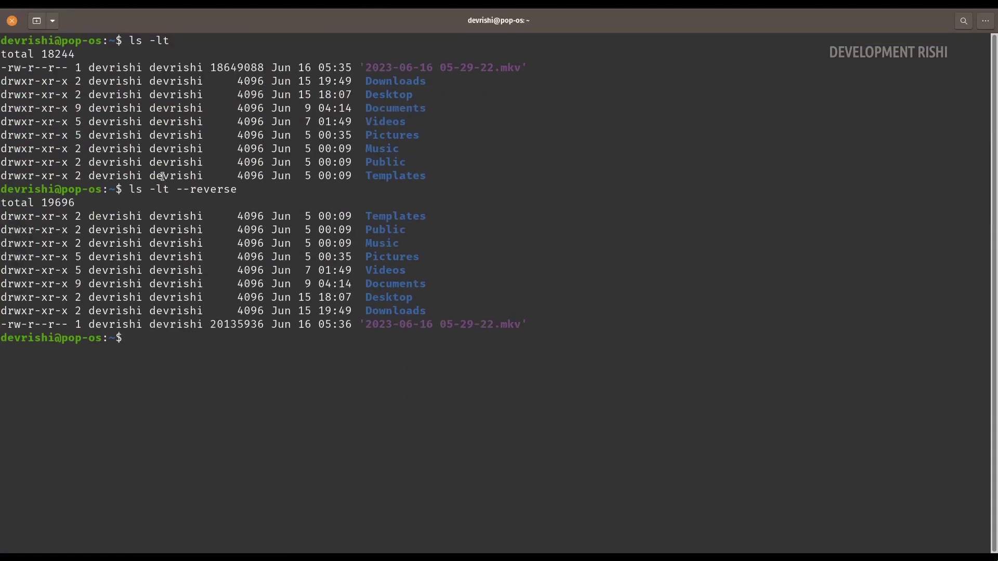
pyautogui.doubleClick(114, 232)
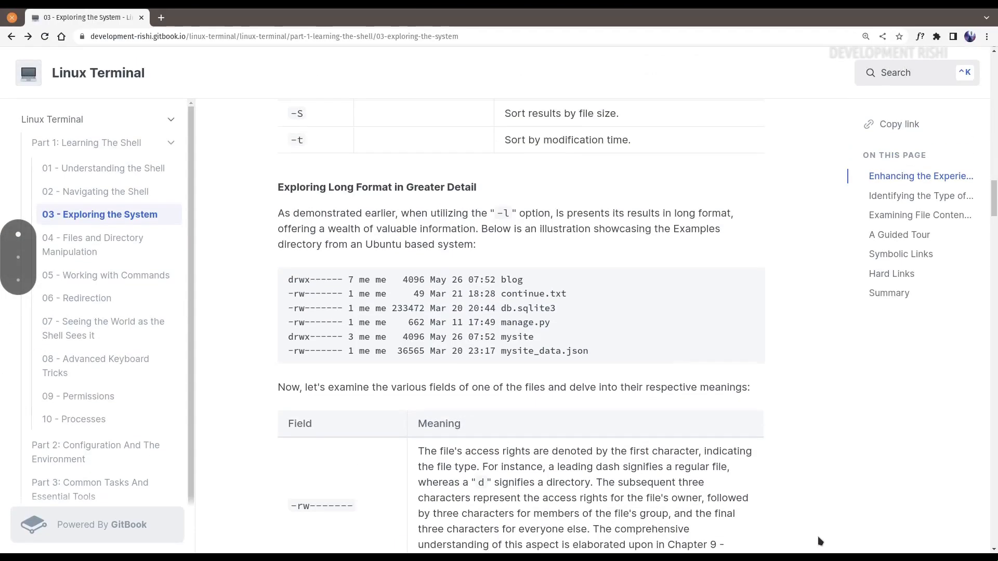
pyautogui.scroll(-5, 794, 462)
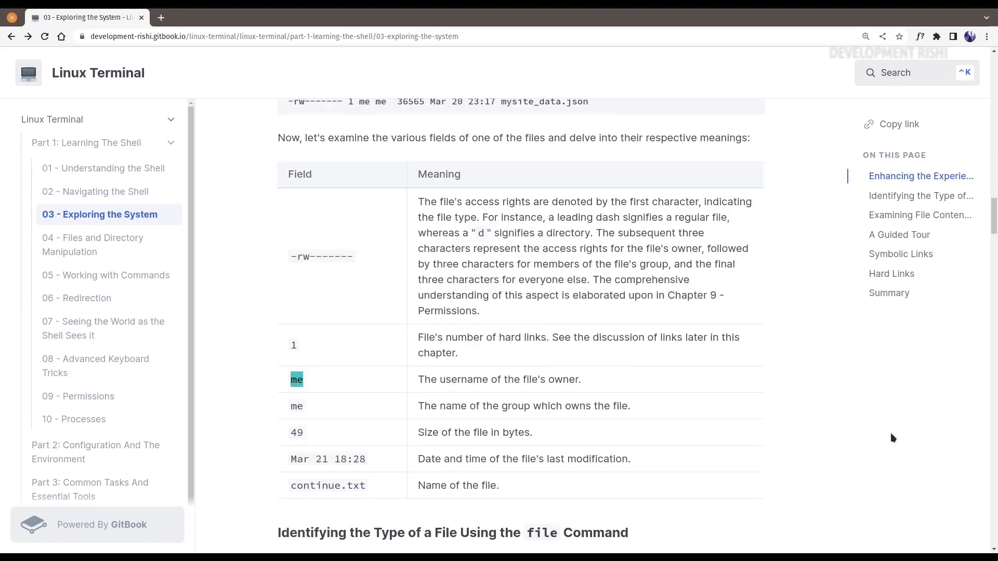
pyautogui.click(314, 411)
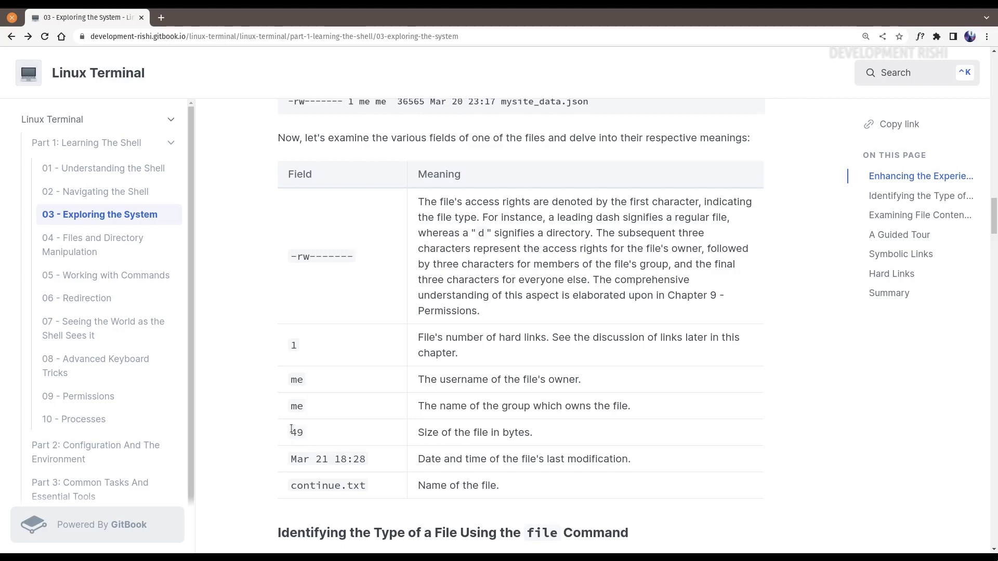
pyautogui.scroll(3, 334, 412)
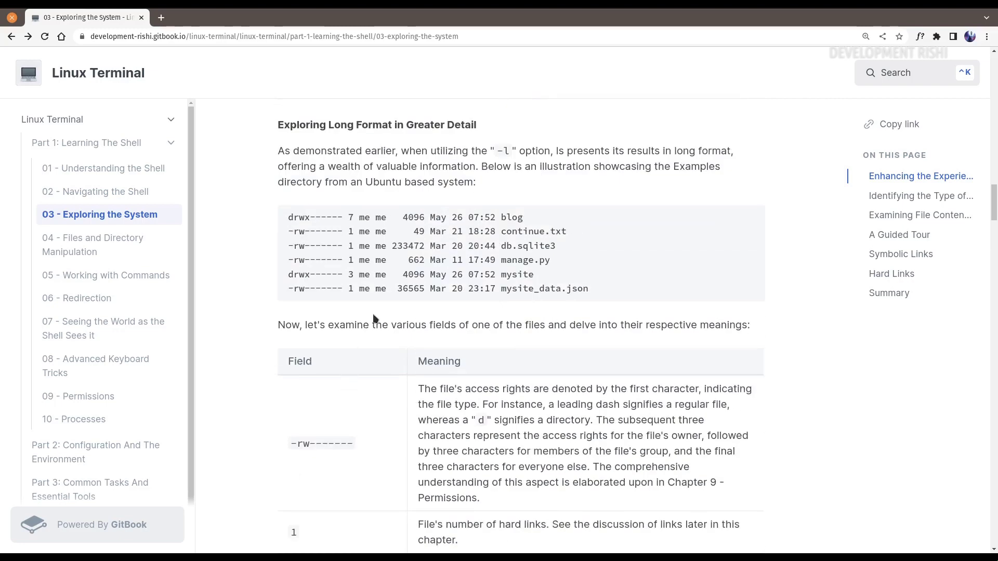
pyautogui.doubleClick(419, 232)
pyautogui.scroll(-2, 799, 478)
pyautogui.scroll(-2, 799, 478)
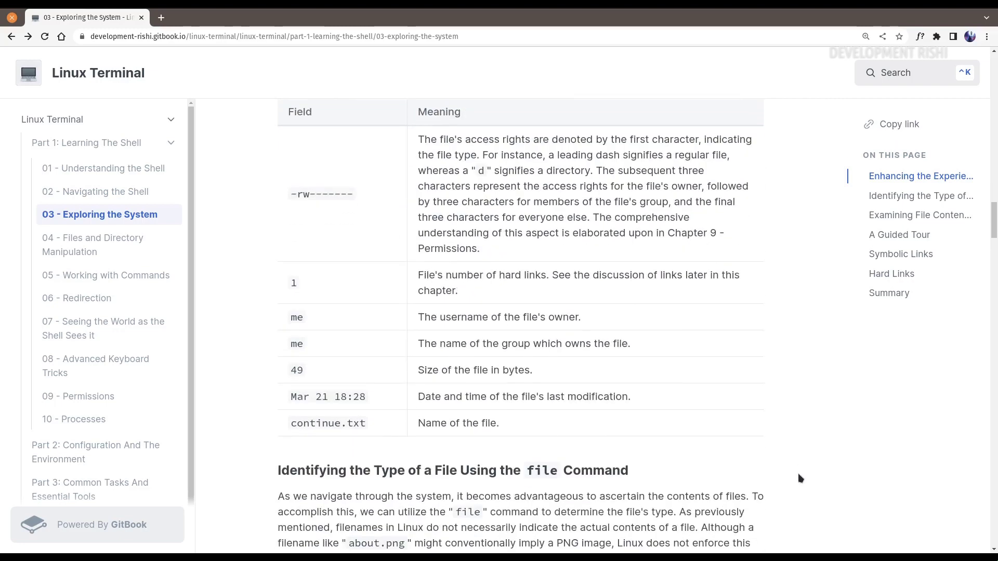
pyautogui.scroll(4, 762, 478)
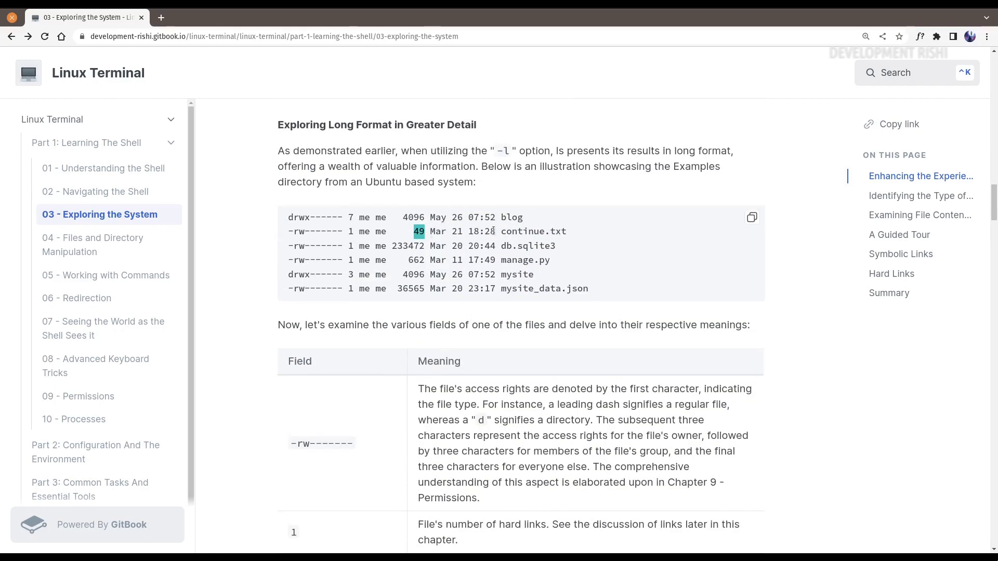
pyautogui.moveTo(430, 232); pyautogui.dragTo(566, 231)
pyautogui.scroll(-8, 857, 468)
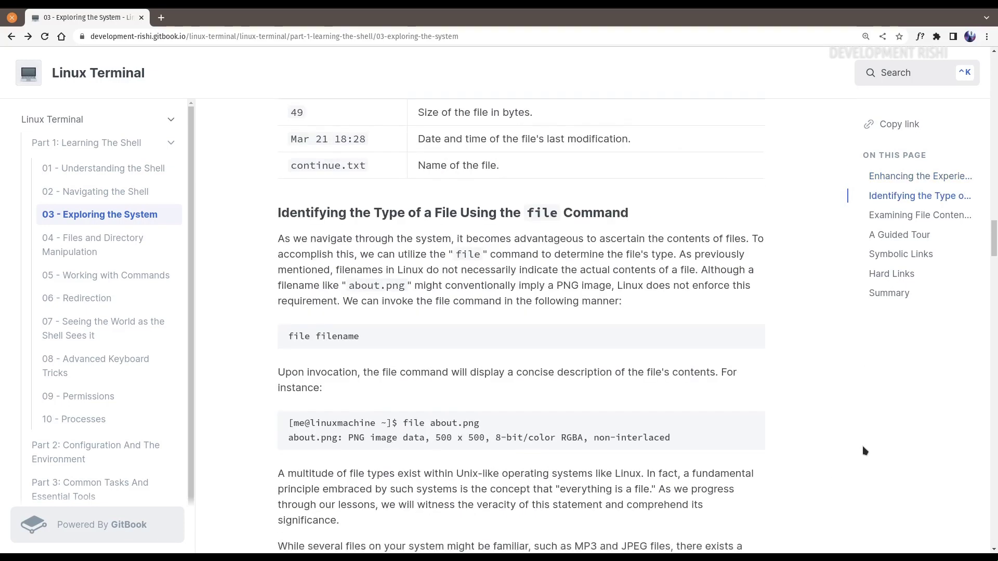
# - Highlight the filename placeholder in the tutorial's file command example
pyautogui.scroll(-1, 864, 450)
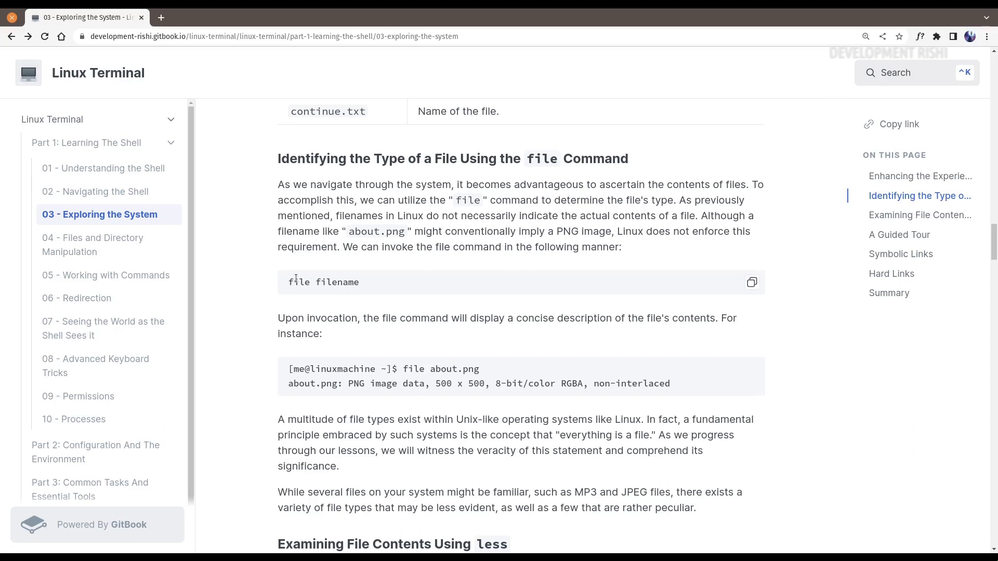
pyautogui.moveTo(315, 283); pyautogui.dragTo(362, 285)
pyautogui.click(391, 342)
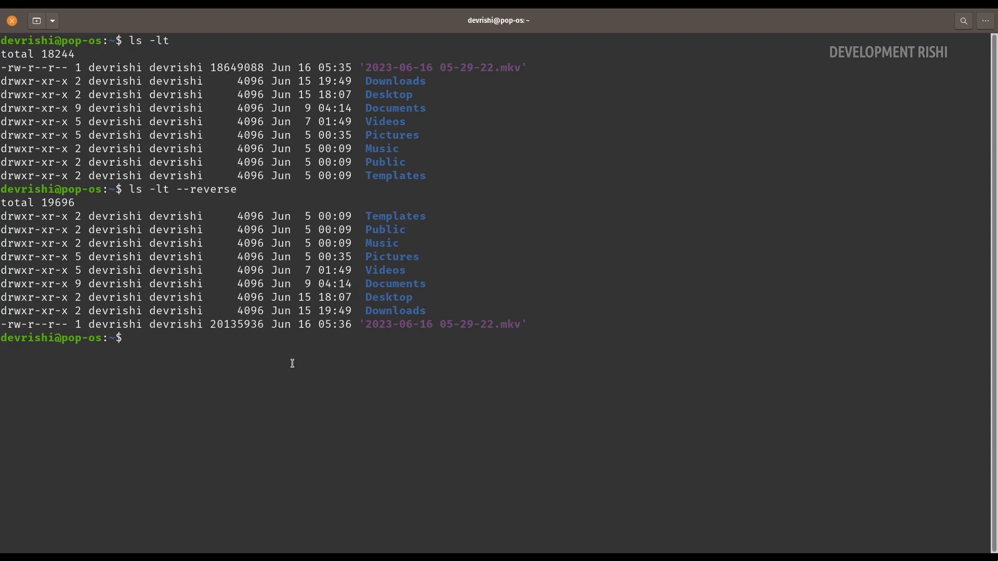
# - Run file on the .mkv recording, its space escaped with a backslash, showing Matroska data
pyautogui.write('file 2')
pyautogui.press('Tab')
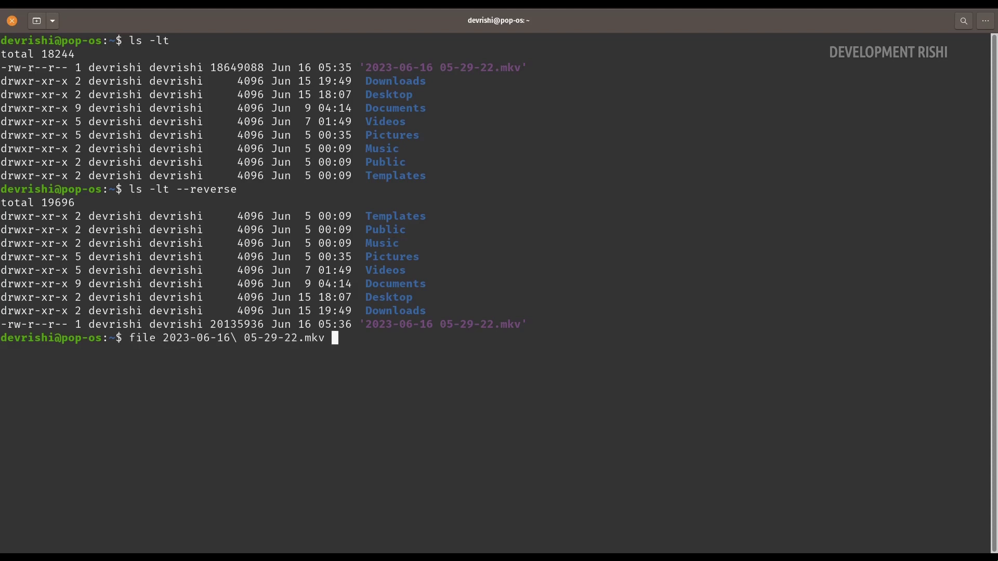
pyautogui.doubleClick(233, 337)
pyautogui.click(238, 342)
pyautogui.doubleClick(240, 338)
pyautogui.moveTo(432, 326); pyautogui.dragTo(439, 325)
pyautogui.click(382, 451)
pyautogui.press('Return')
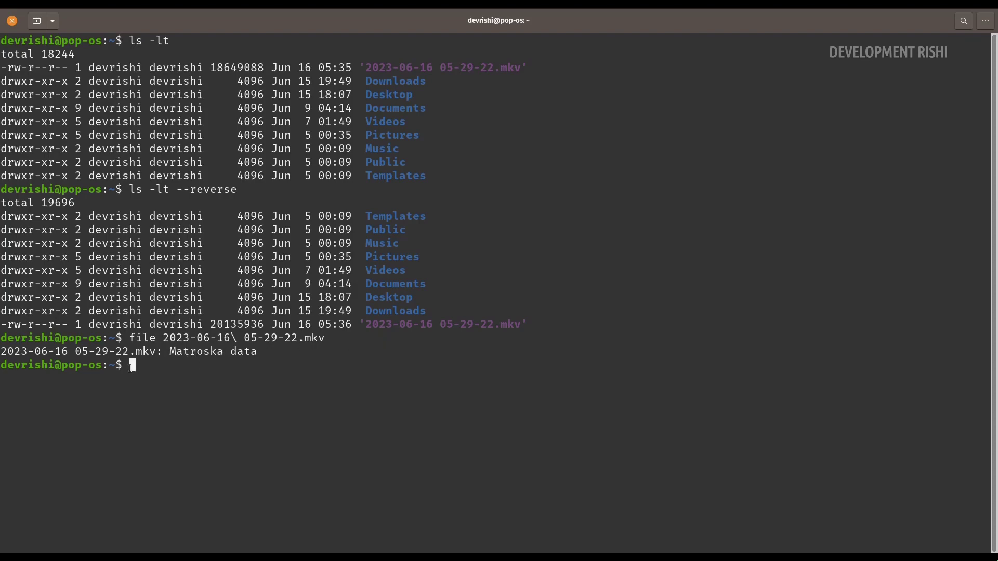
pyautogui.hotkey('alt', 'Tab')
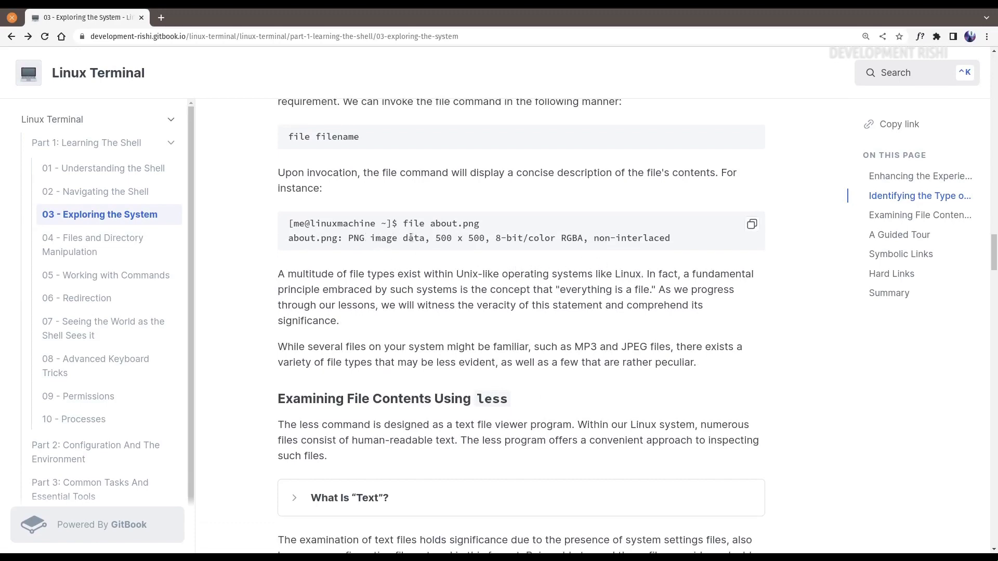
# - Point out the 500 x 500 size in the about.png output, then scroll to the less section
pyautogui.moveTo(435, 238); pyautogui.dragTo(670, 239)
pyautogui.click(593, 239)
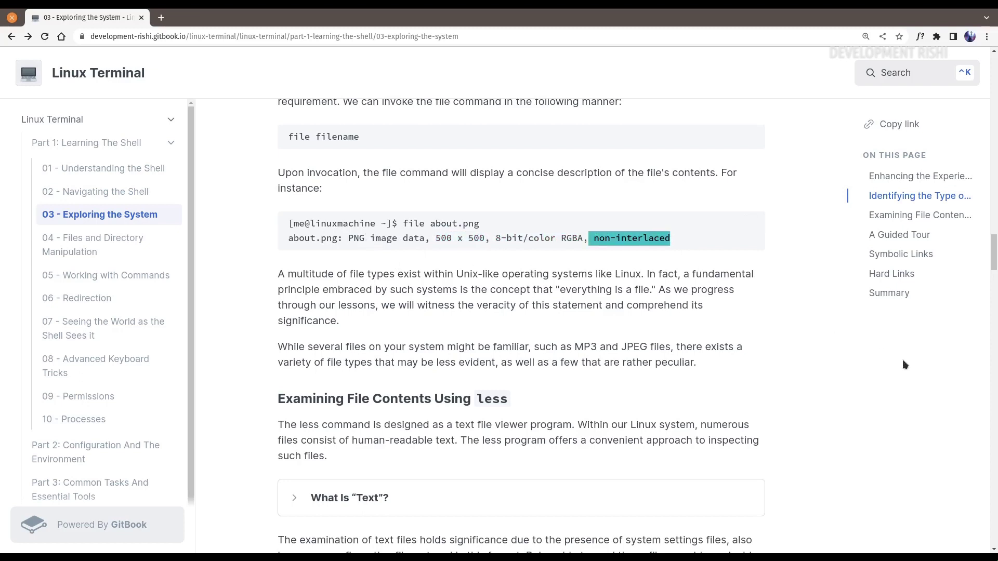
pyautogui.click(749, 363)
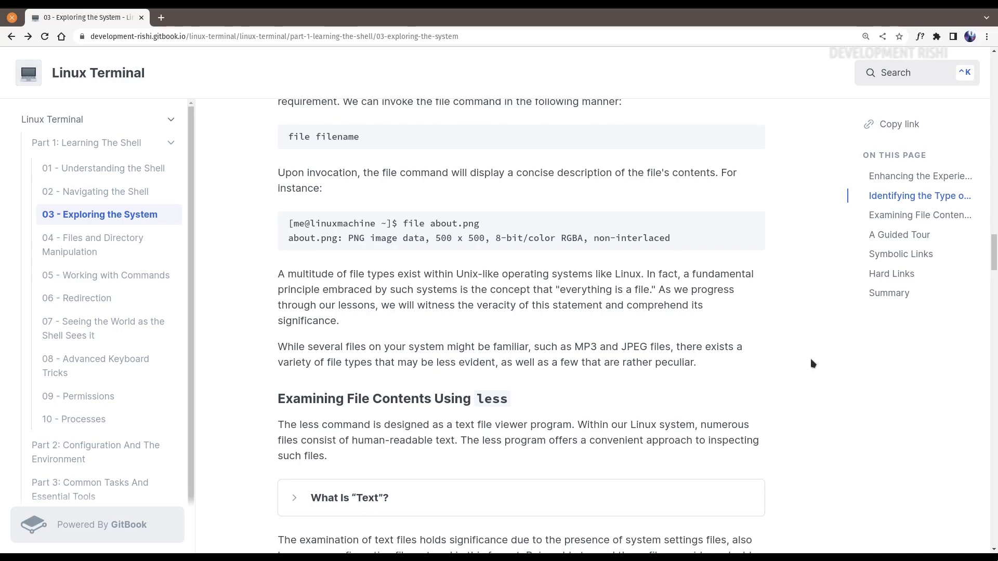
pyautogui.scroll(-1, 790, 395)
pyautogui.scroll(-3, 790, 395)
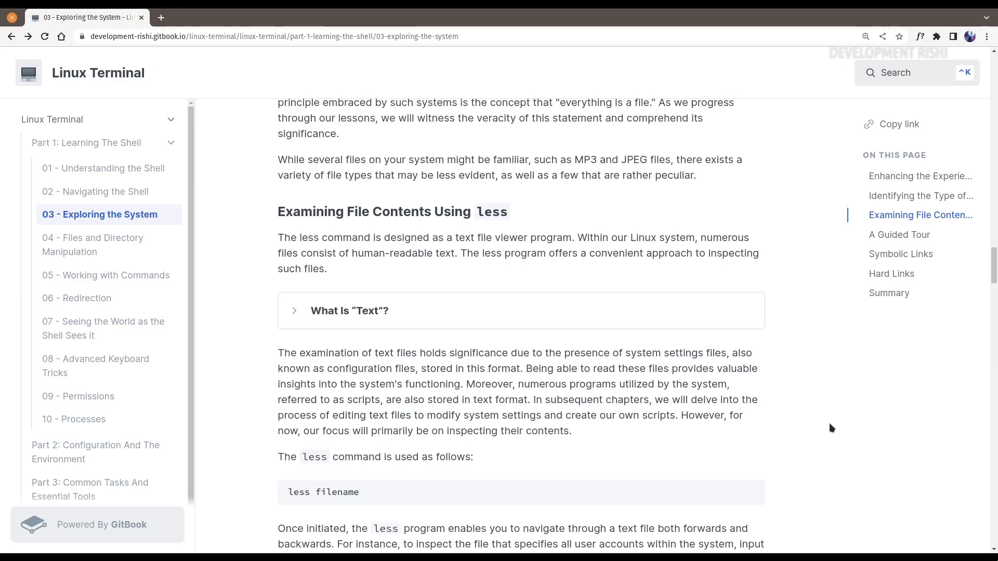
# - Expand the What Is "Text"? note and reach the less /etc/passwd example, marking its filename placeholder
pyautogui.click(297, 311)
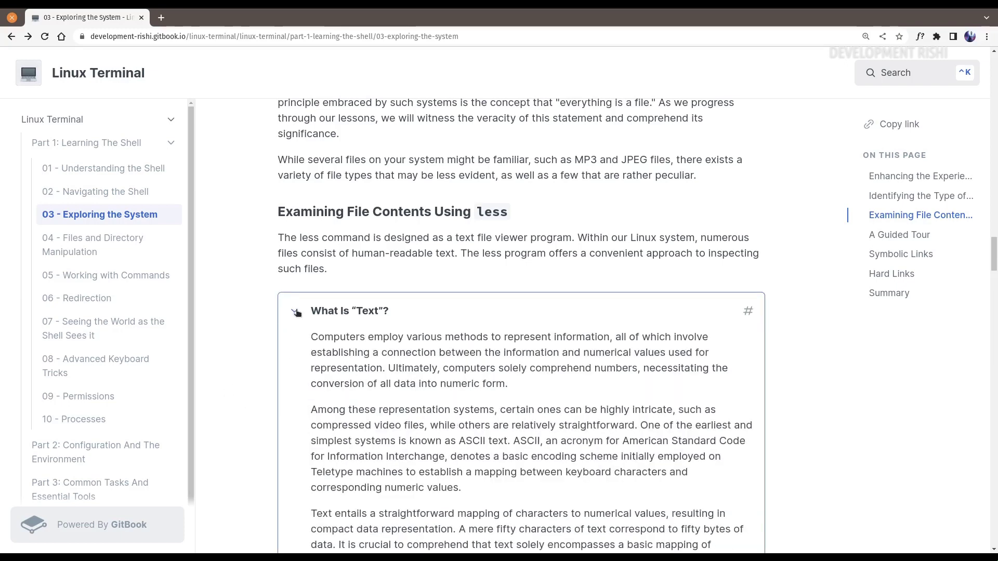
pyautogui.scroll(-3, 858, 429)
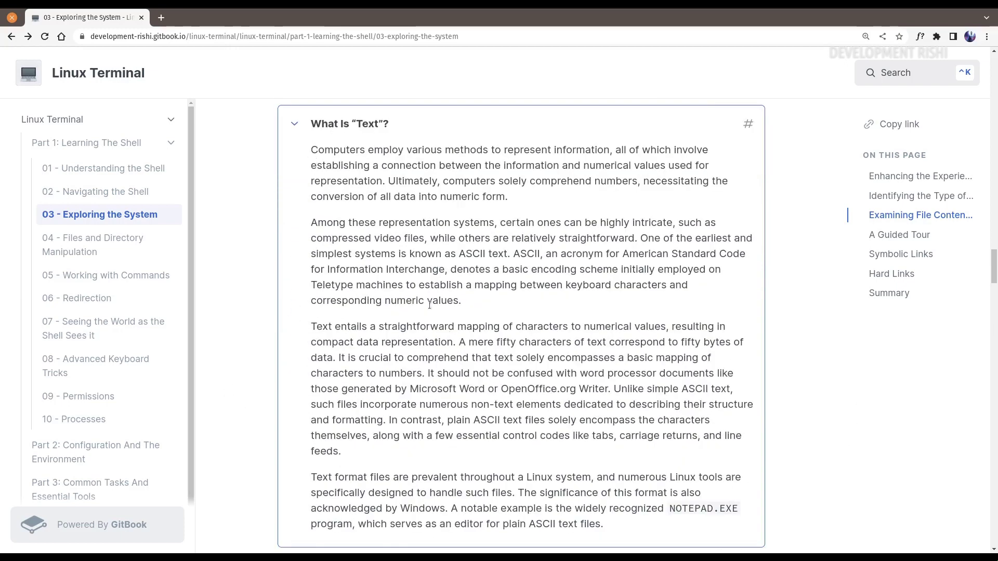
pyautogui.scroll(-6, 780, 428)
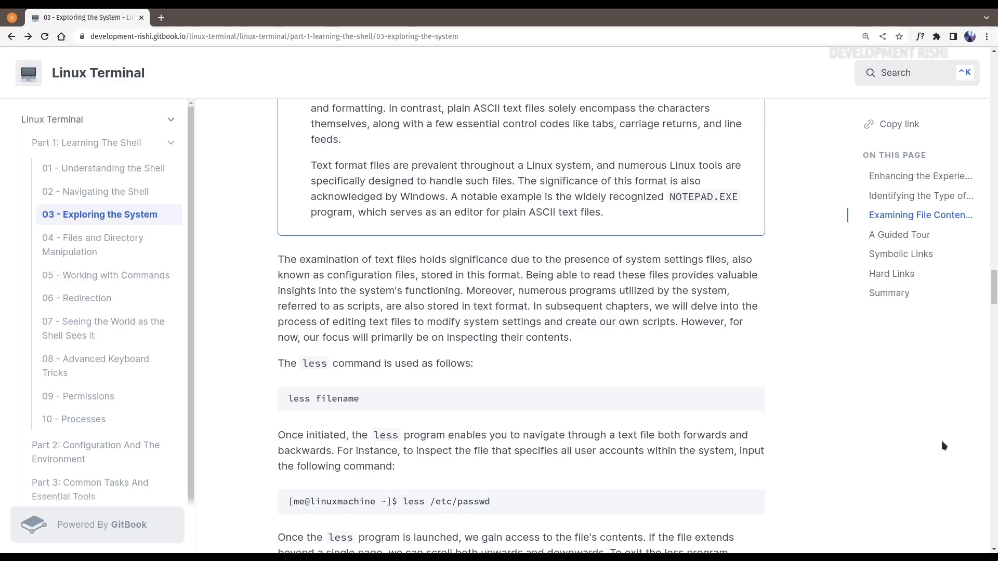
pyautogui.scroll(-3, 941, 440)
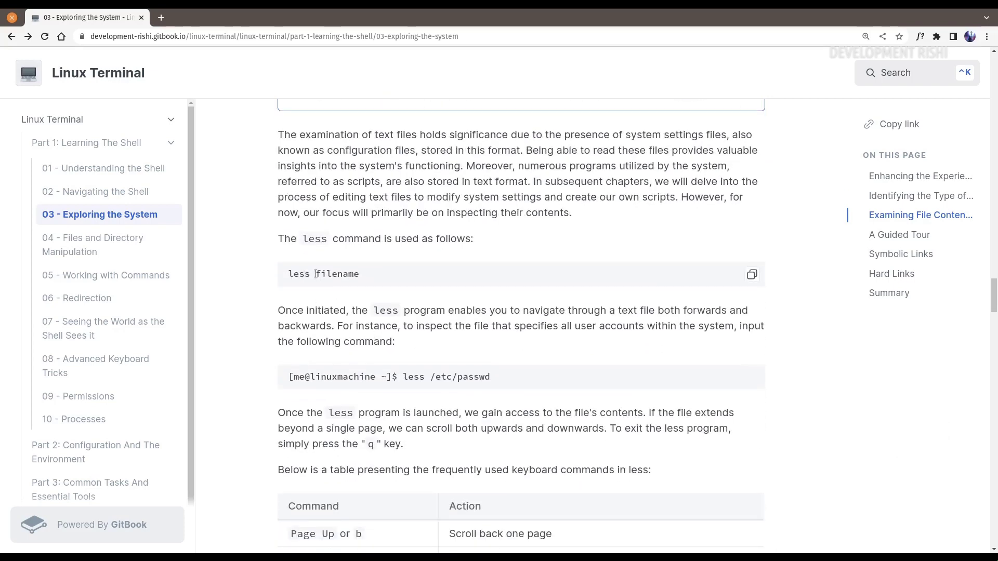
pyautogui.moveTo(315, 274); pyautogui.dragTo(375, 278)
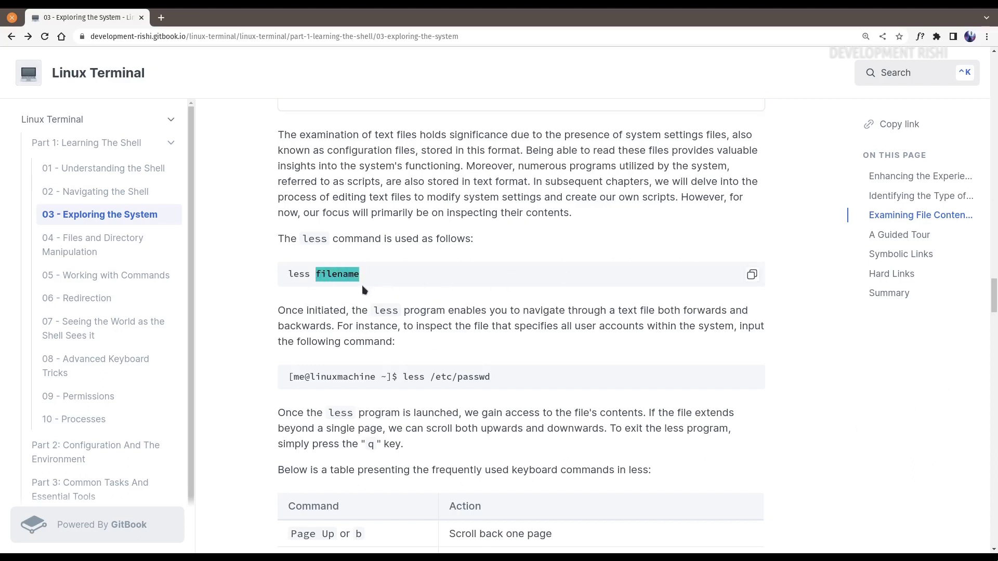
pyautogui.click(347, 274)
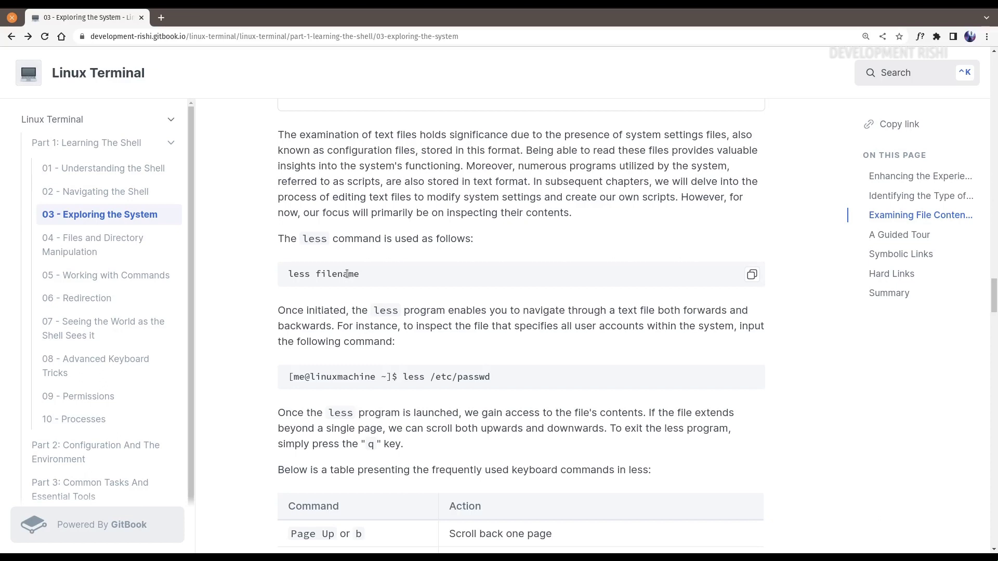
pyautogui.scroll(-2, 346, 274)
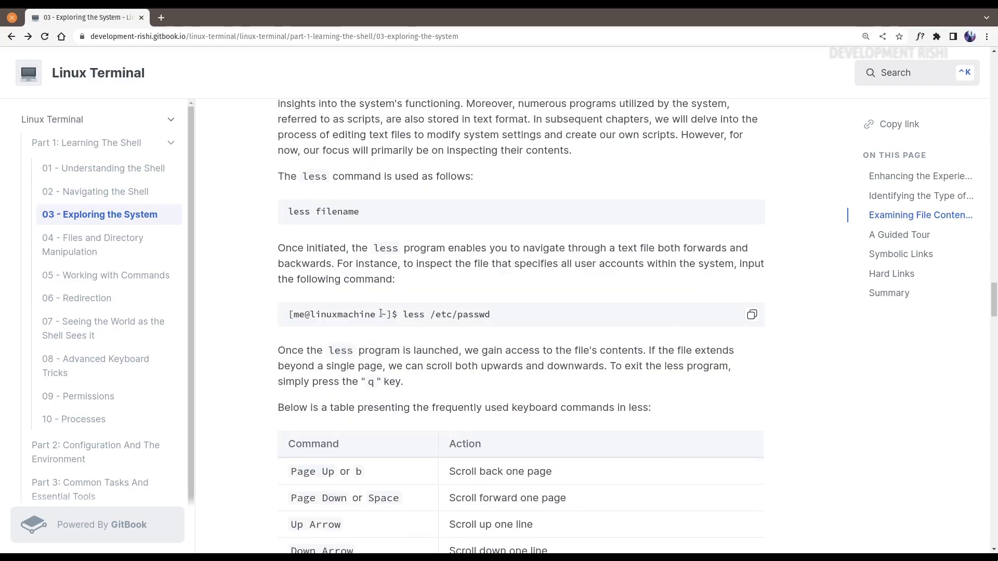
# - Copy the tutorial's less /etc/passwd example, strip its prompt prefix, and run it in the terminal
pyautogui.click(751, 335)
pyautogui.press('super+ctrl+Down')
pyautogui.hotkey('ctrl', 'shift', 'v')
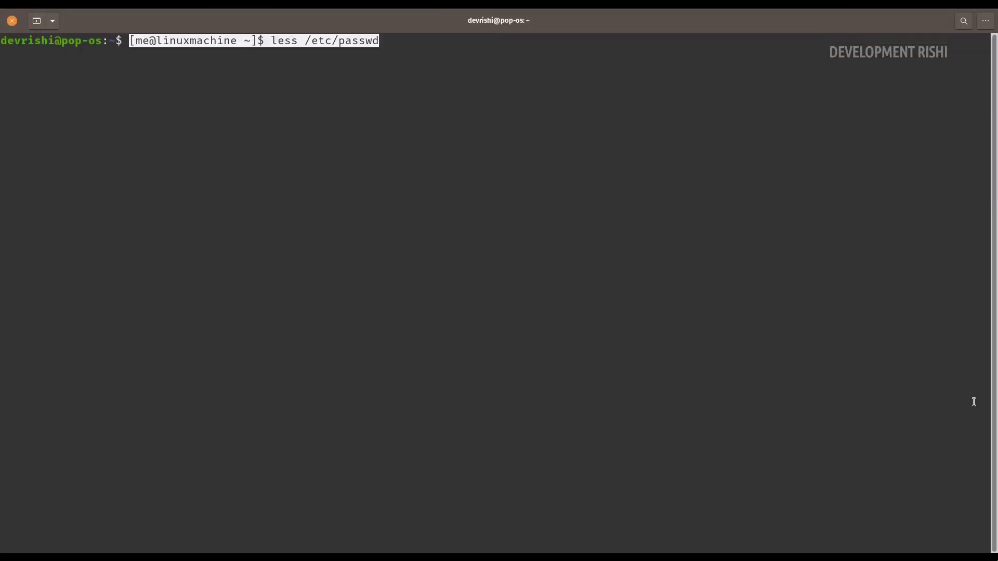
pyautogui.press('Home')
pyautogui.press('Delete')
pyautogui.press('Delete')
pyautogui.press('Delete')
pyautogui.press('Delete')
pyautogui.press('Delete')
pyautogui.press('Delete')
pyautogui.press('Delete')
pyautogui.press('Delete')
pyautogui.press('Delete')
pyautogui.press('Delete')
pyautogui.press('Delete')
pyautogui.press('Delete')
pyautogui.press('Delete')
pyautogui.press('Delete')
pyautogui.press('Delete')
pyautogui.press('Delete')
pyautogui.press('Delete')
pyautogui.press('Delete')
pyautogui.press('Delete')
pyautogui.press('Delete')
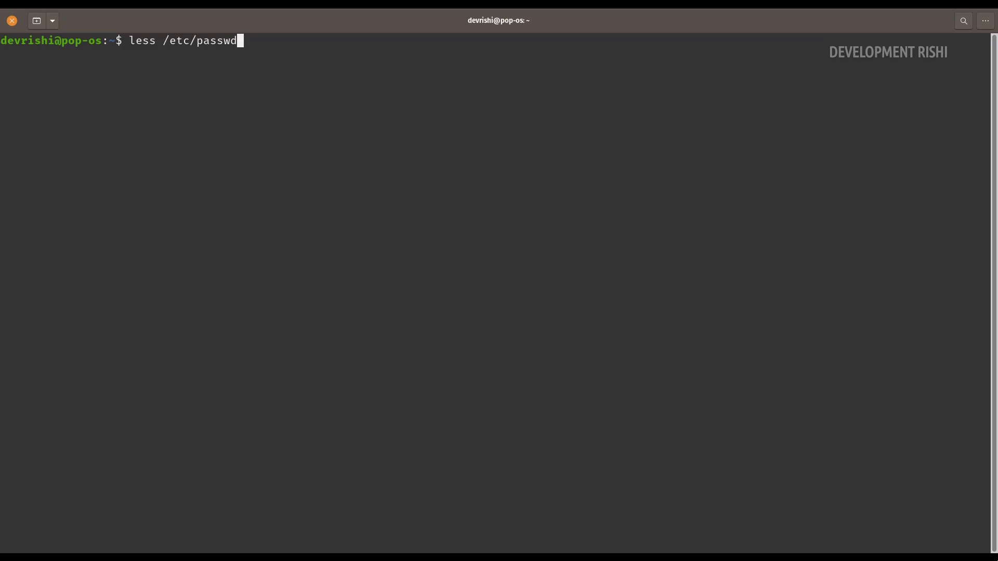
pyautogui.press('Return')
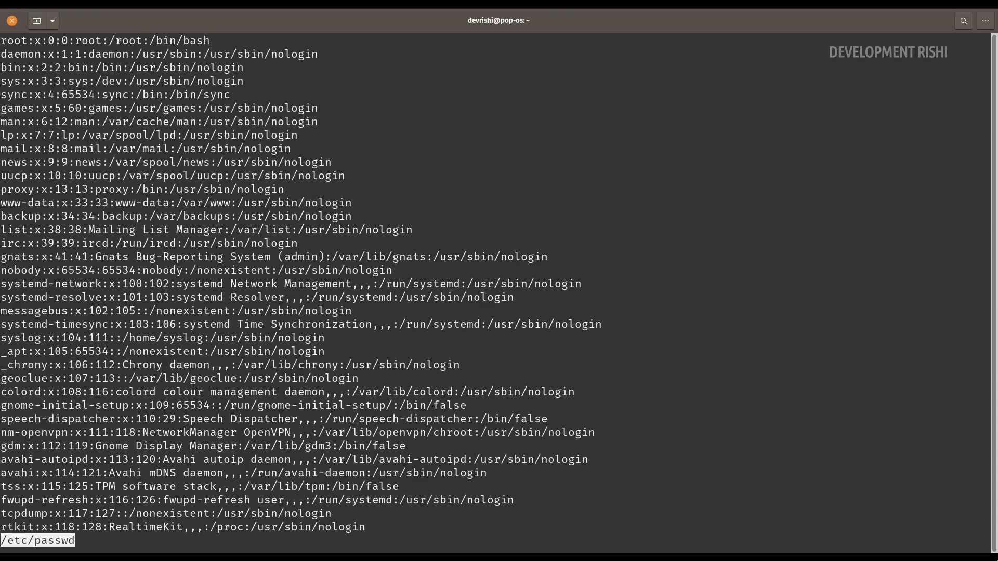
# - Scroll through /etc/passwd to its end in less, checking the tutorial page briefly
pyautogui.press('Up')
pyautogui.press('Down')
pyautogui.press('Down')
pyautogui.press('Down')
pyautogui.press('Down')
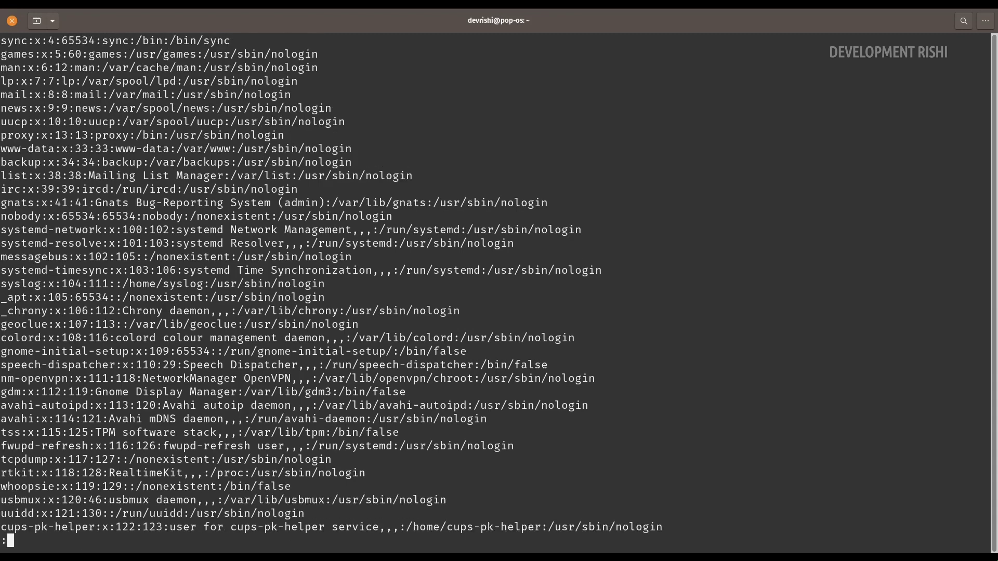
pyautogui.press('Down')
pyautogui.press('Down')
pyautogui.press('Down')
pyautogui.press('Down')
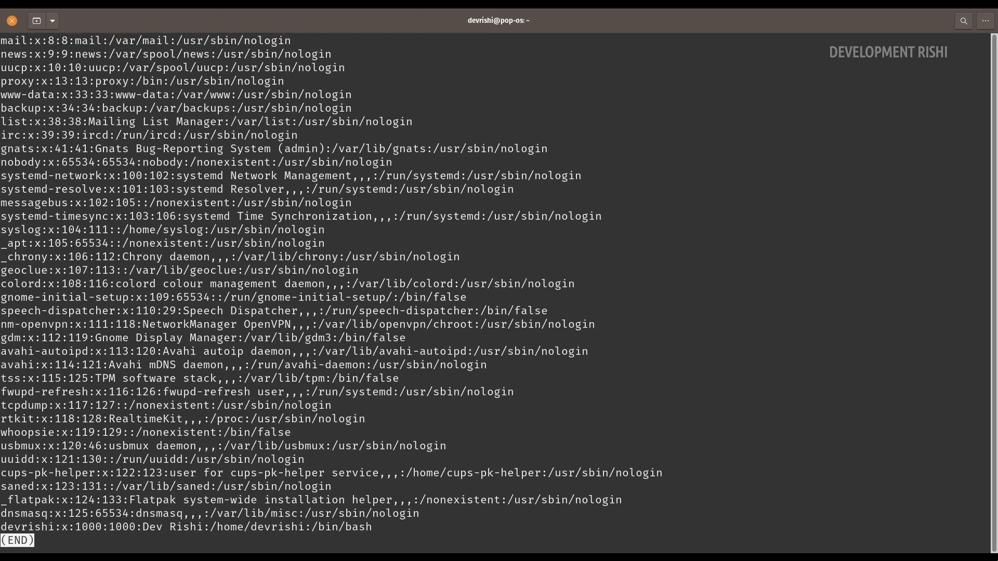
pyautogui.press('Up')
pyautogui.press('Up')
pyautogui.press('Up')
pyautogui.press('Up')
pyautogui.press('Up')
pyautogui.press('Up')
pyautogui.press('Up')
pyautogui.press('Up')
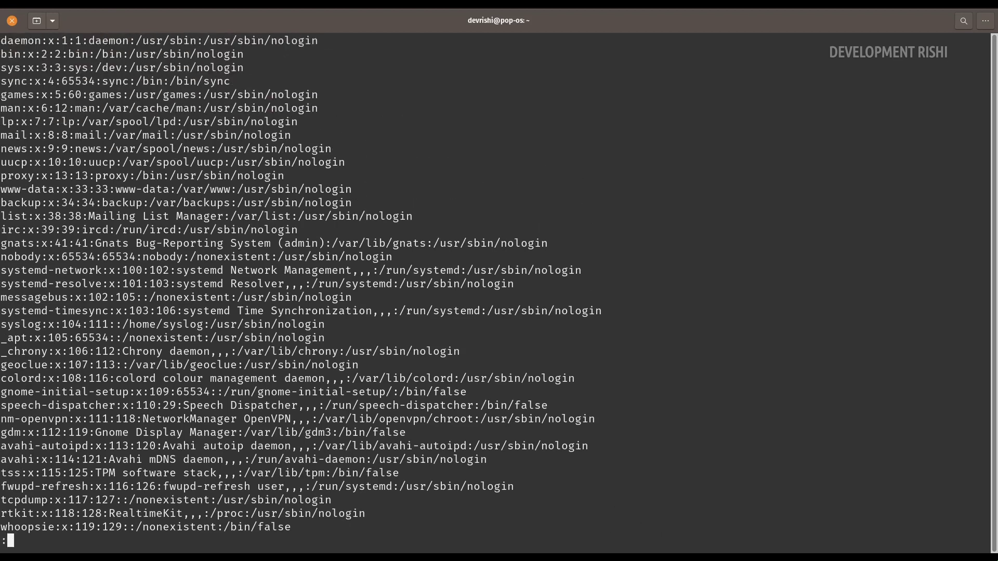
pyautogui.press('Down')
pyautogui.press('Down')
pyautogui.press('Down')
pyautogui.press('Down')
pyautogui.press('Down')
pyautogui.press('Down')
pyautogui.press('Down')
pyautogui.press('Down')
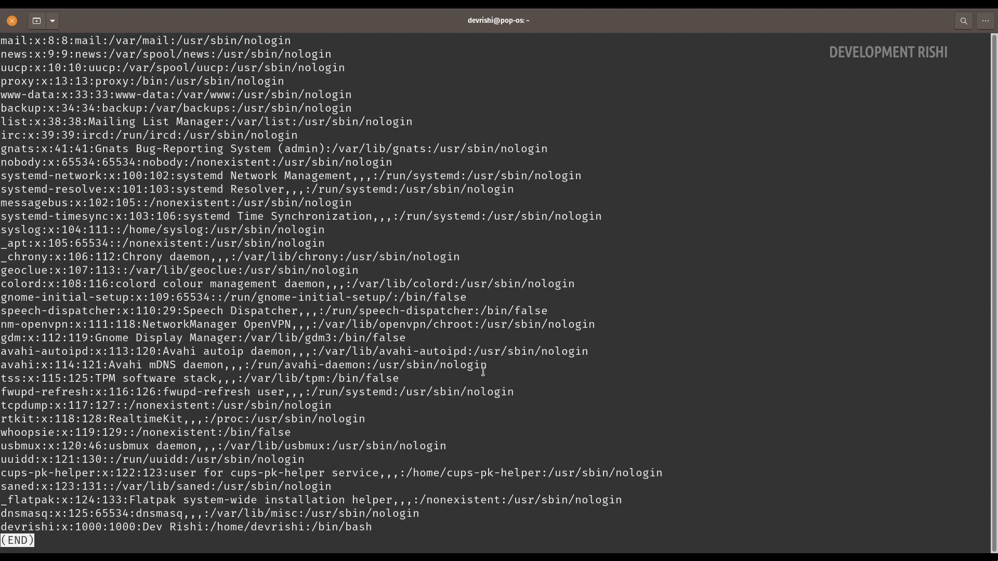
pyautogui.hotkey('alt', 'Tab')
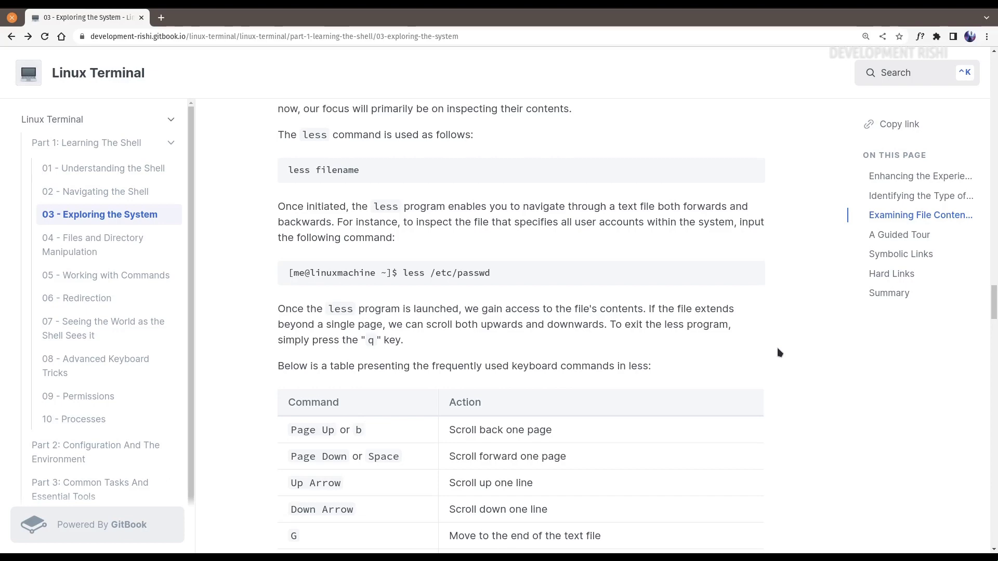
pyautogui.hotkey('alt', 'Tab')
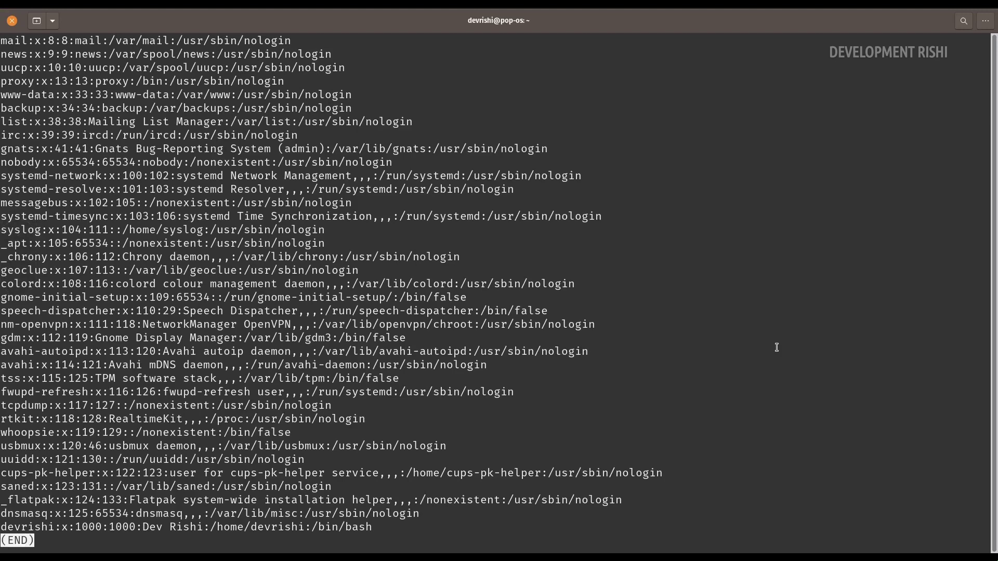
# - Quit less, then scroll the GitBook tutorial past the less commands table to 'A Guided Tour'
pyautogui.press('q')
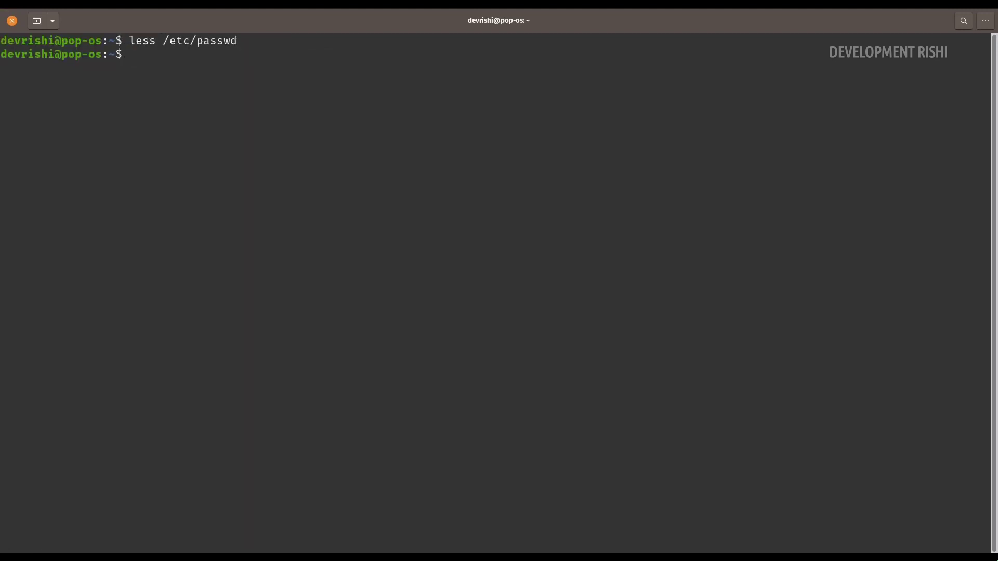
pyautogui.hotkey('alt', 'Tab')
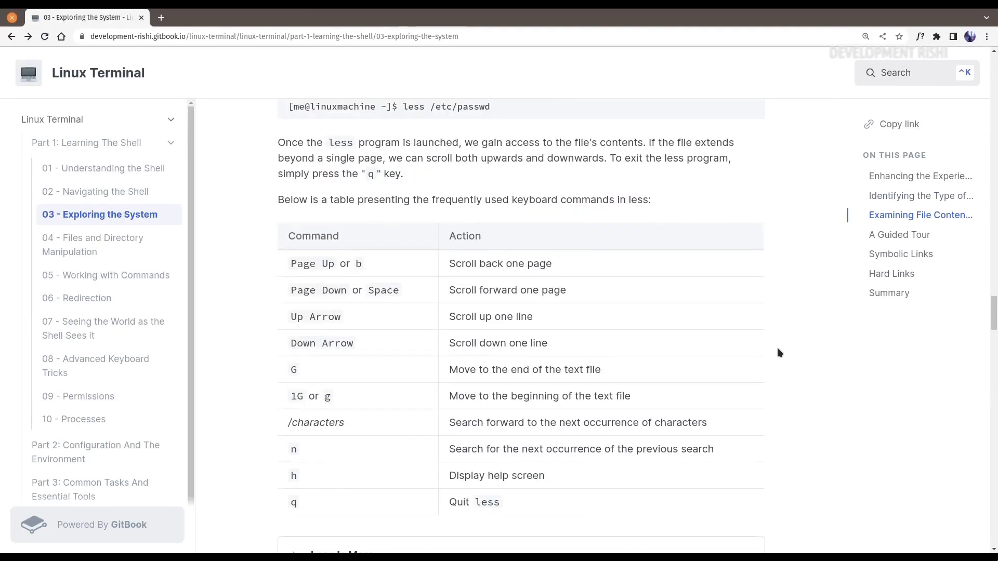
pyautogui.scroll(-2, 779, 351)
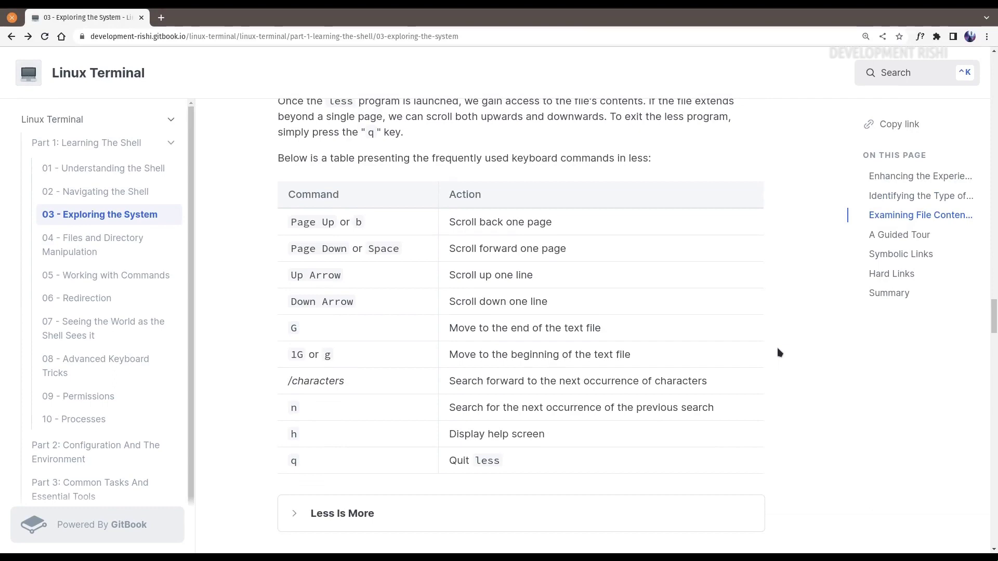
pyautogui.scroll(-10, 777, 352)
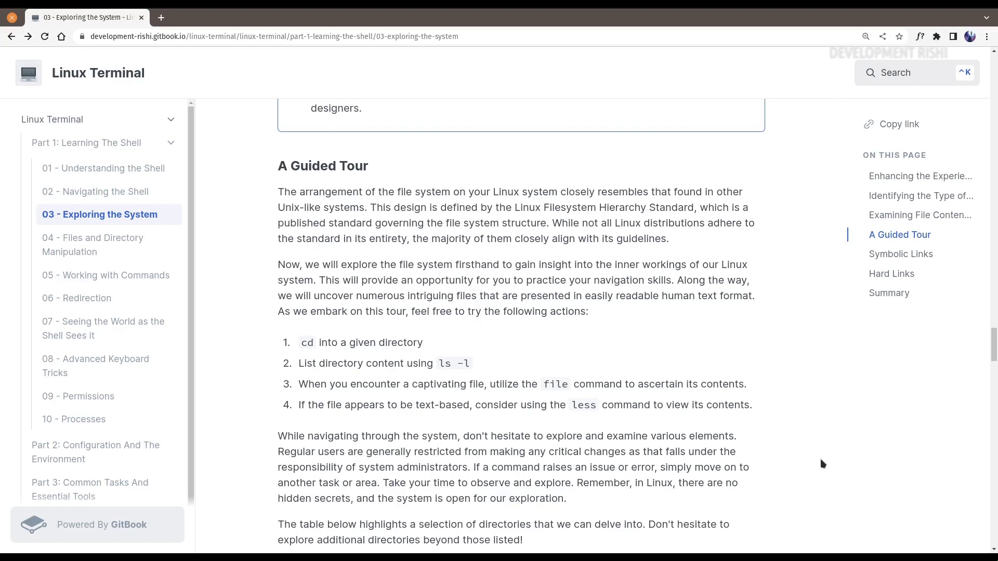
# - Scroll into the directory table, select some text, then dismiss the context menu and clear the selection
pyautogui.scroll(-3, 763, 445)
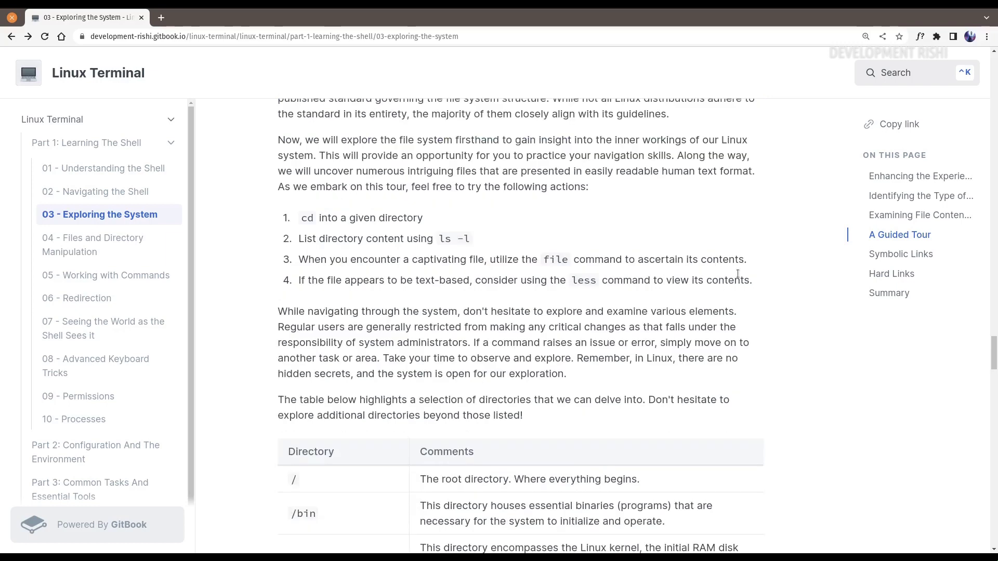
pyautogui.moveTo(759, 281); pyautogui.dragTo(735, 281)
pyautogui.rightClick(736, 284)
pyautogui.press('Escape')
pyautogui.click(759, 287)
# - Read down the directory table rows through /var/log to the Symbolic Links heading
pyautogui.scroll(-3, 759, 287)
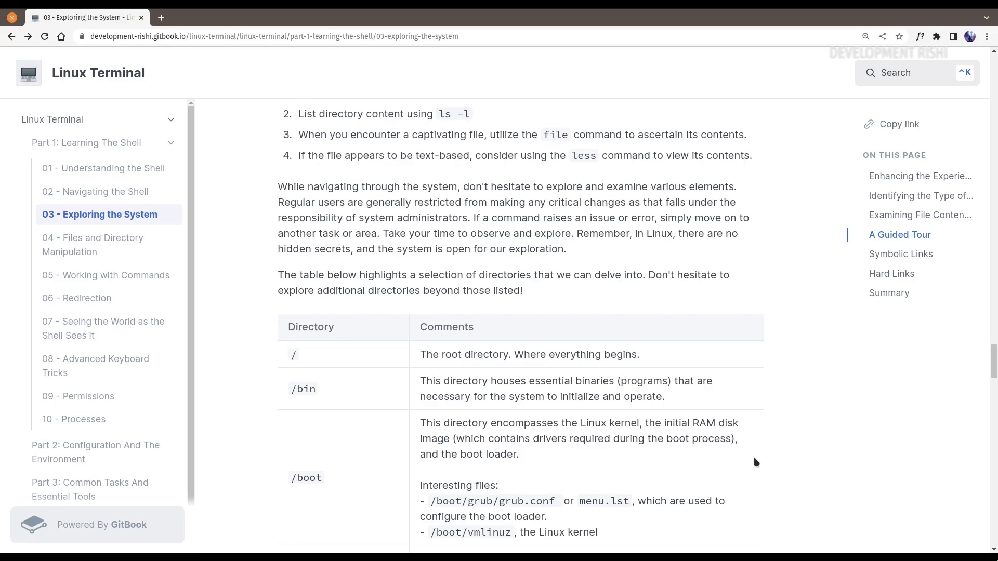
pyautogui.scroll(-2, 743, 421)
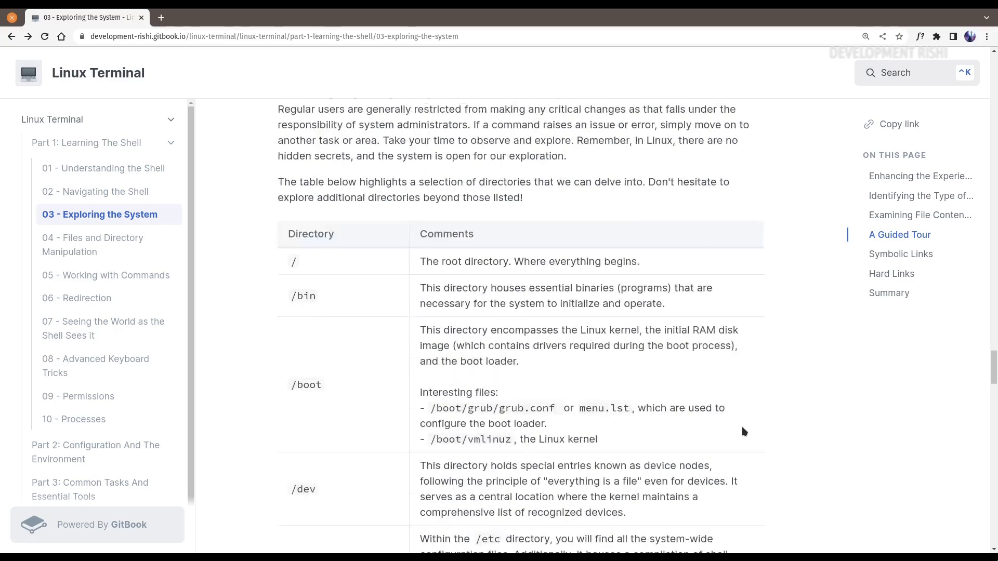
pyautogui.scroll(3, 759, 423)
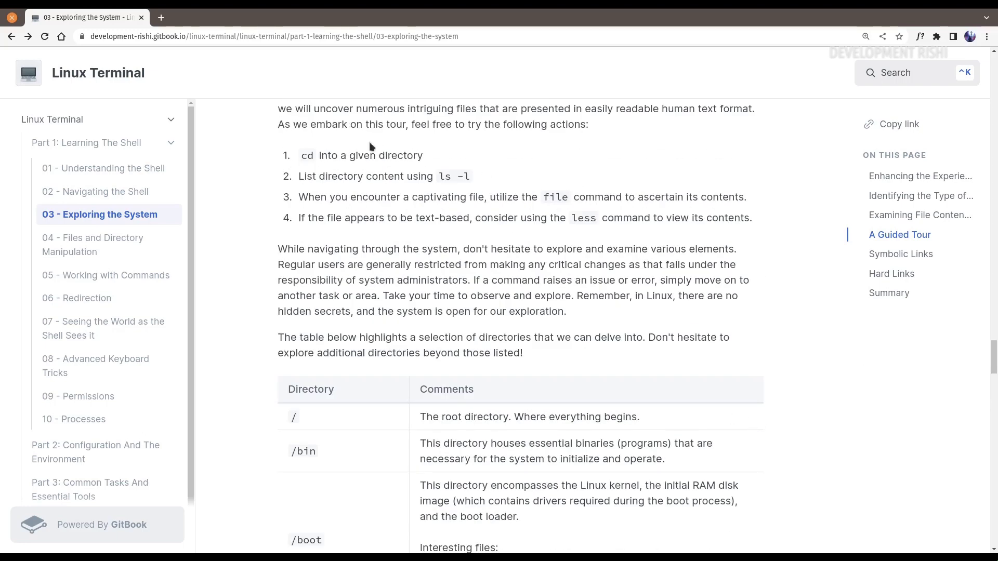
pyautogui.scroll(-5, 299, 166)
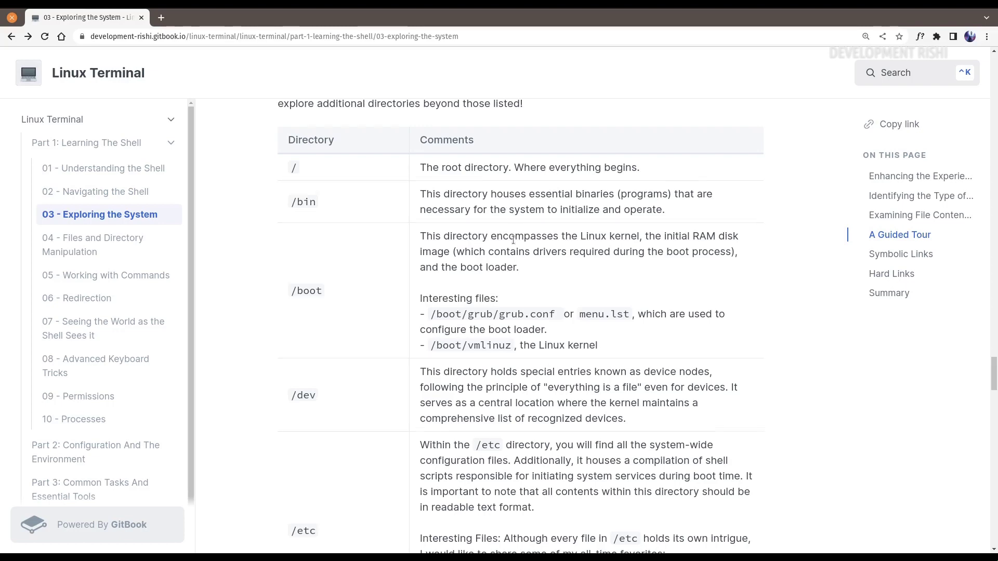
pyautogui.scroll(-1, 509, 241)
pyautogui.scroll(-5, 483, 221)
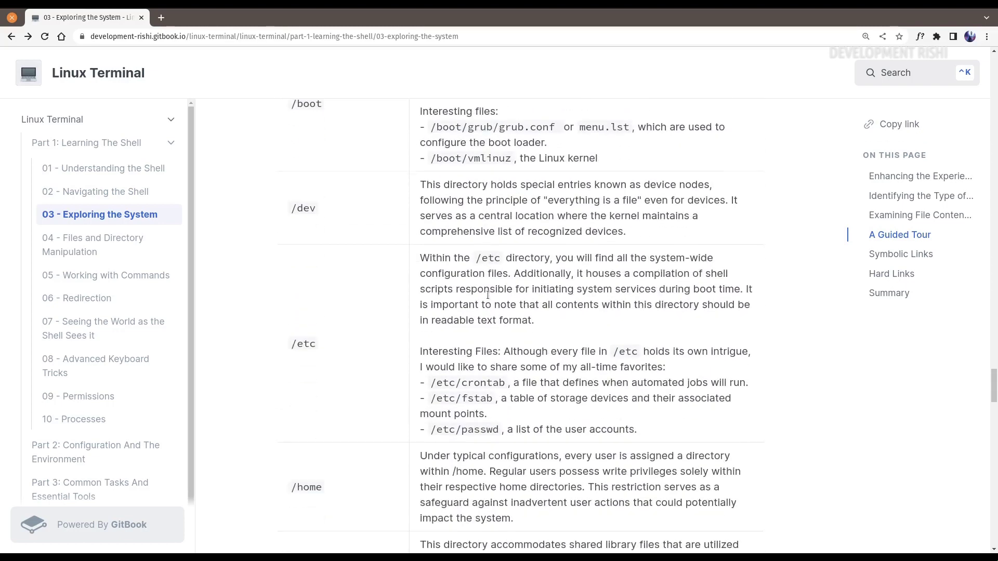
pyautogui.scroll(-2, 493, 338)
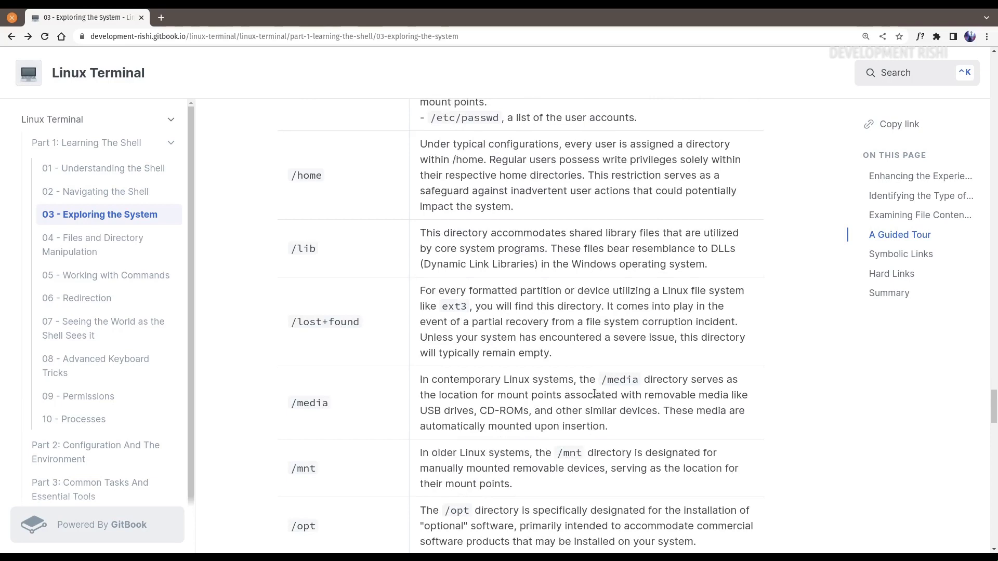
pyautogui.scroll(-2, 616, 354)
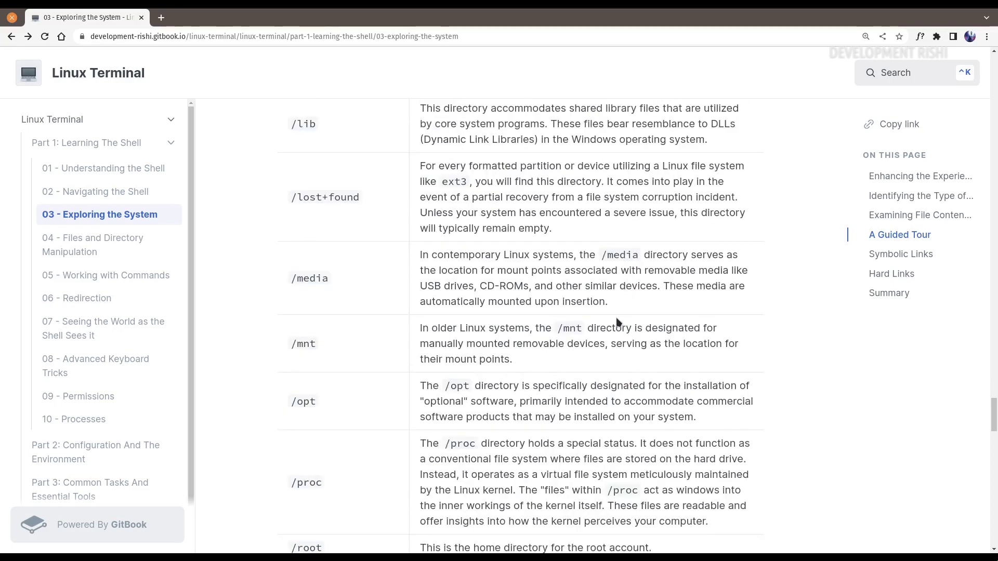
pyautogui.scroll(-10, 852, 415)
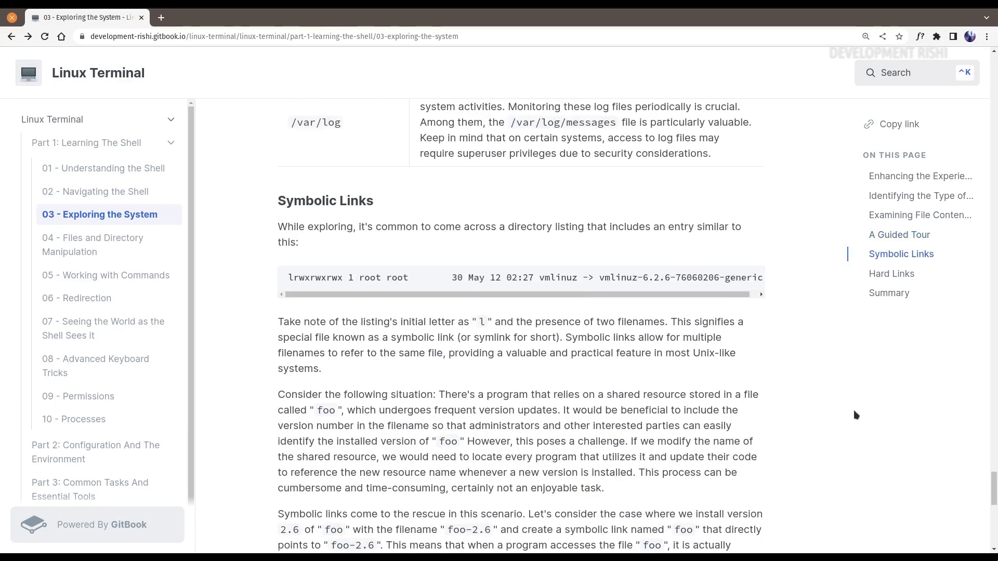
pyautogui.scroll(-1, 853, 426)
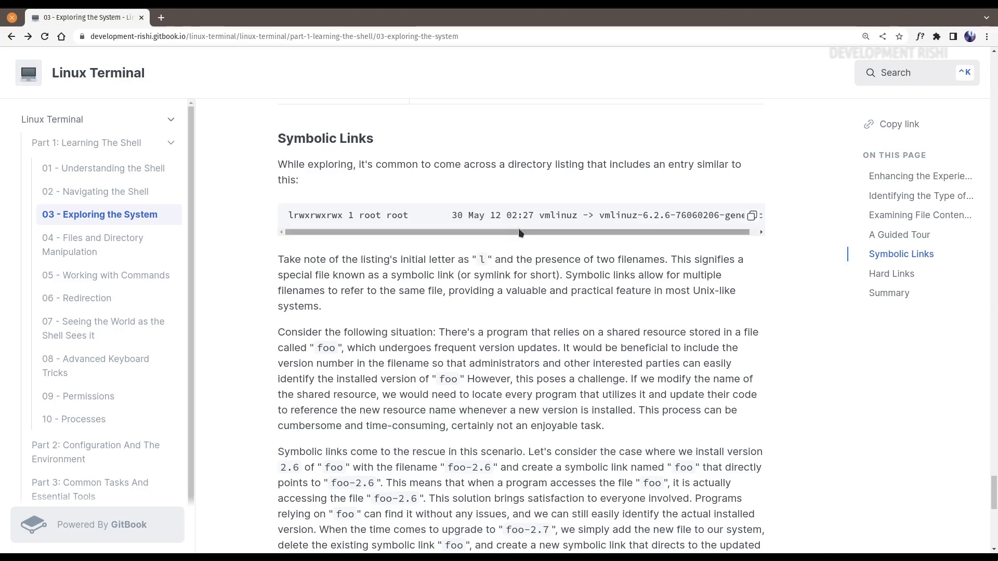
pyautogui.moveTo(518, 232)
pyautogui.mouseDown()
pyautogui.moveTo(589, 234)
pyautogui.moveTo(496, 233)
pyautogui.moveTo(503, 232)
pyautogui.mouseUp()
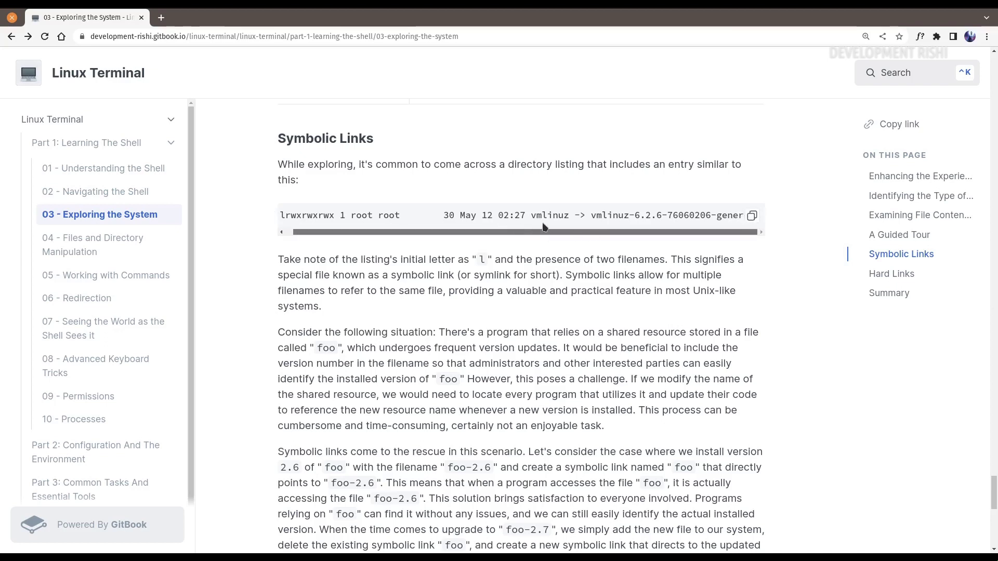
pyautogui.doubleClick(578, 216)
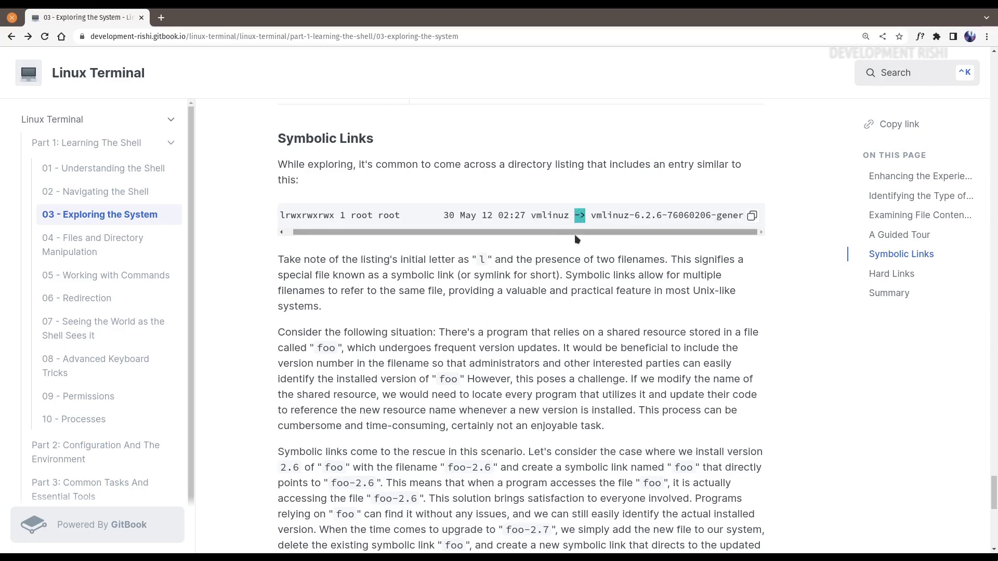
pyautogui.click(538, 327)
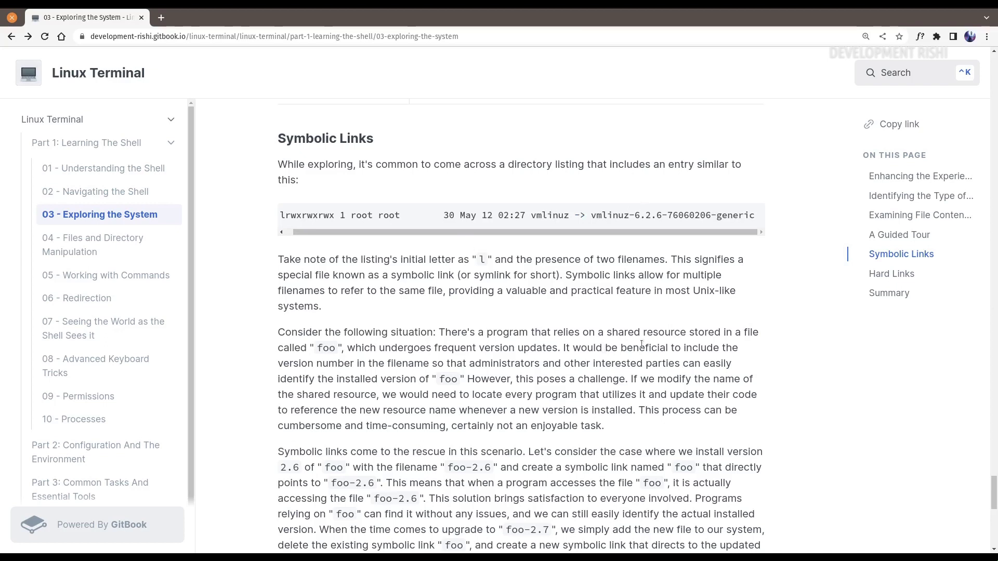
pyautogui.click(749, 215)
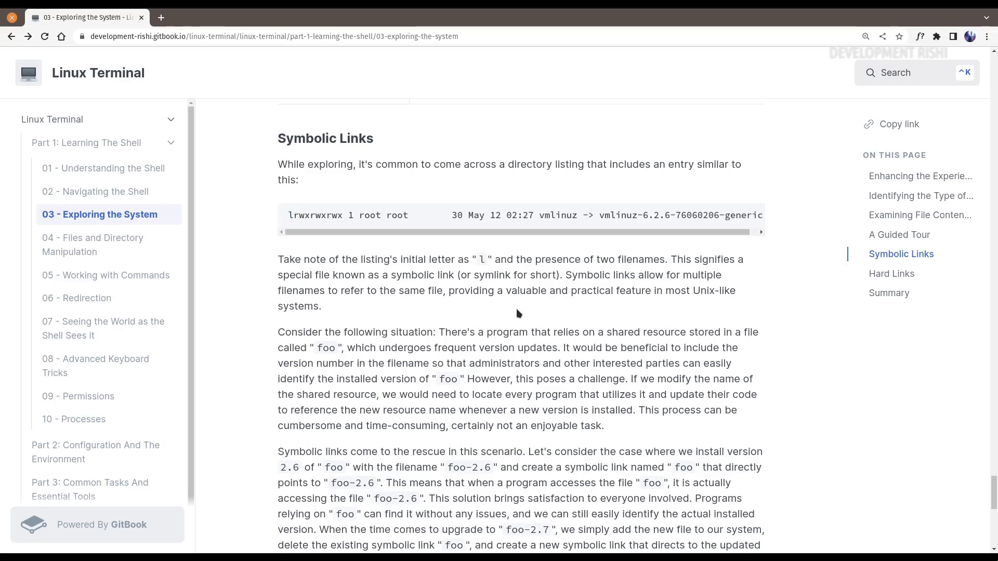
pyautogui.moveTo(610, 234)
pyautogui.moveTo(542, 214); pyautogui.dragTo(691, 216)
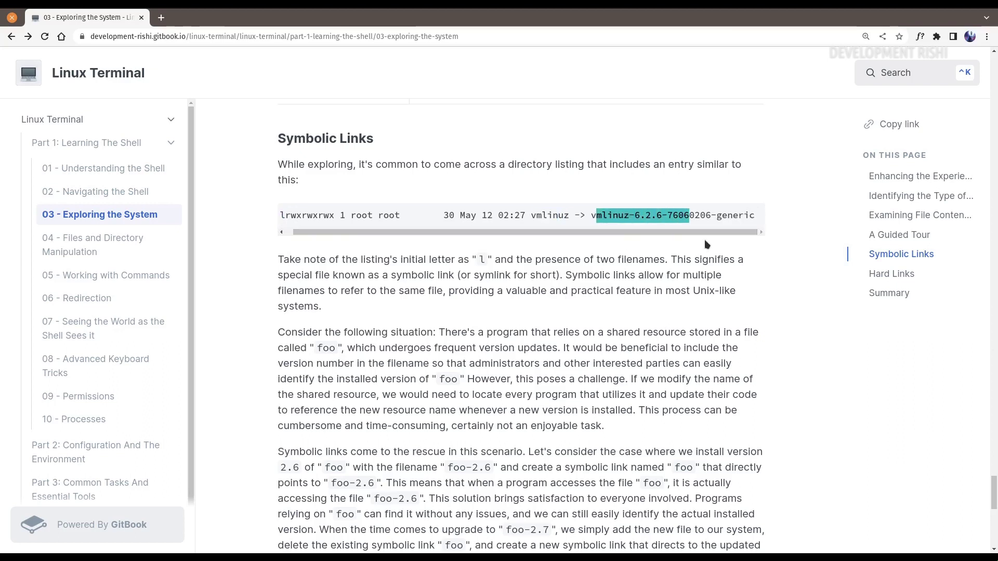
pyautogui.click(776, 417)
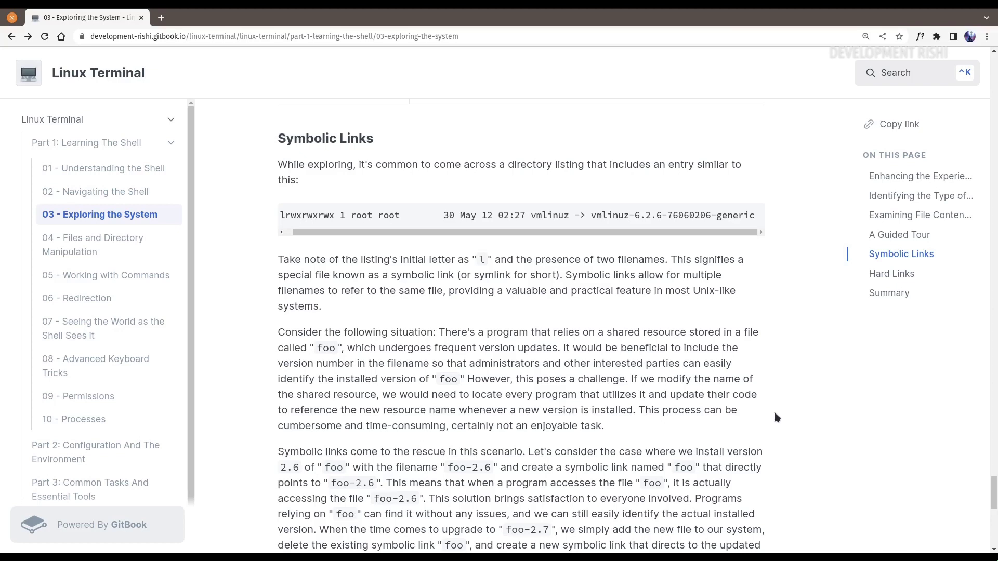
pyautogui.scroll(-3, 775, 412)
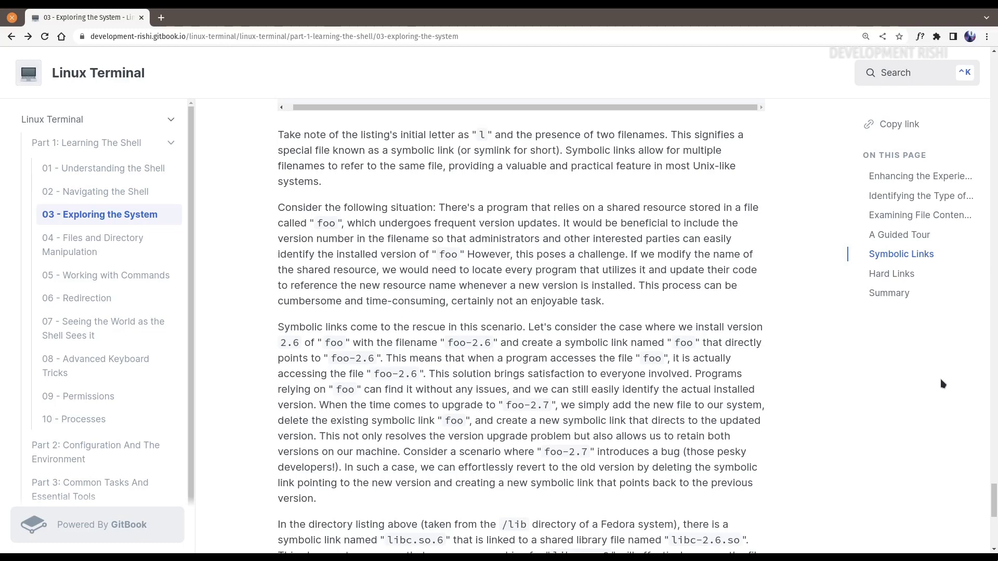
pyautogui.scroll(3, 535, 382)
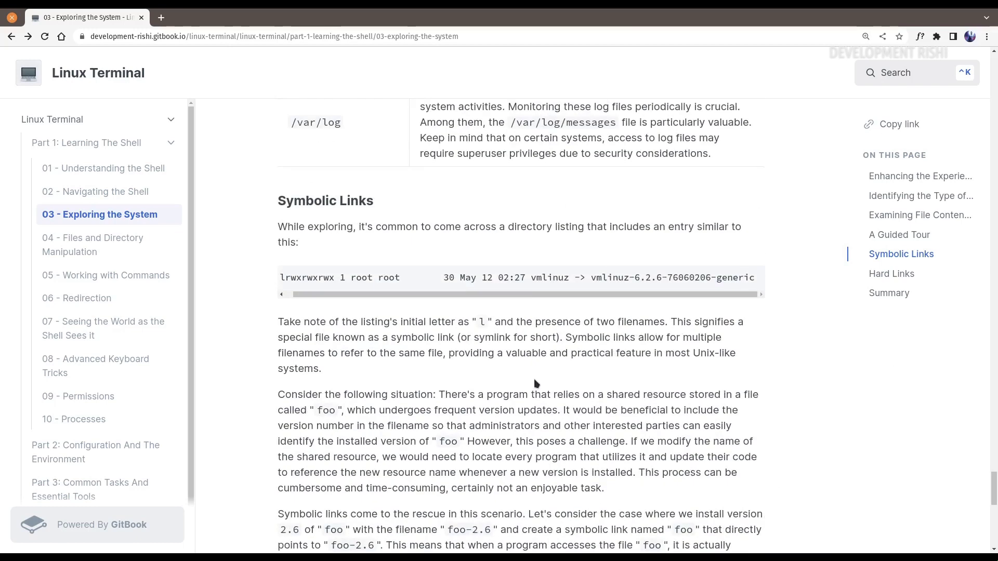
# - Scroll past the symbolic-link paragraphs to the Hard Links and Summary headings
pyautogui.scroll(-3, 730, 457)
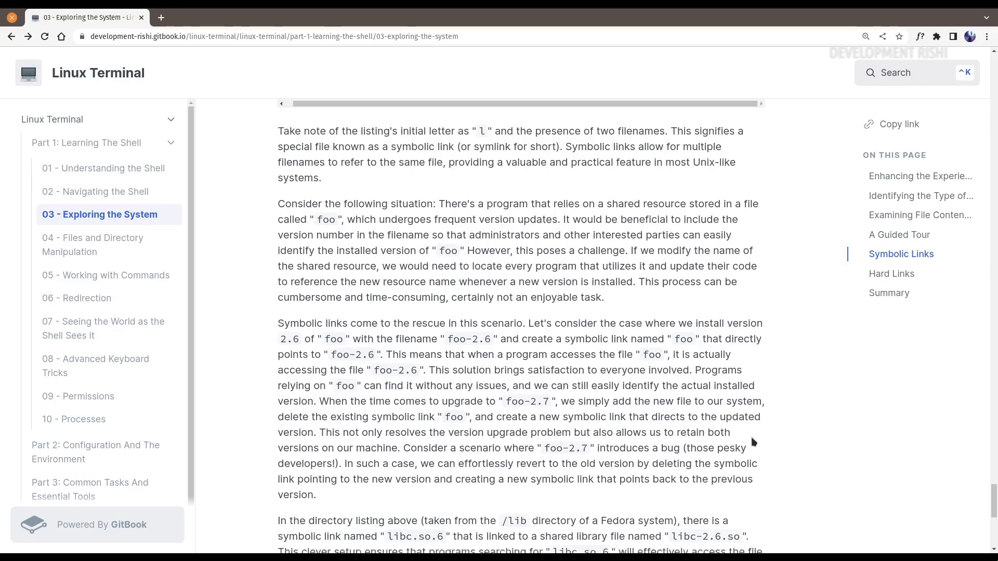
pyautogui.scroll(-6, 784, 423)
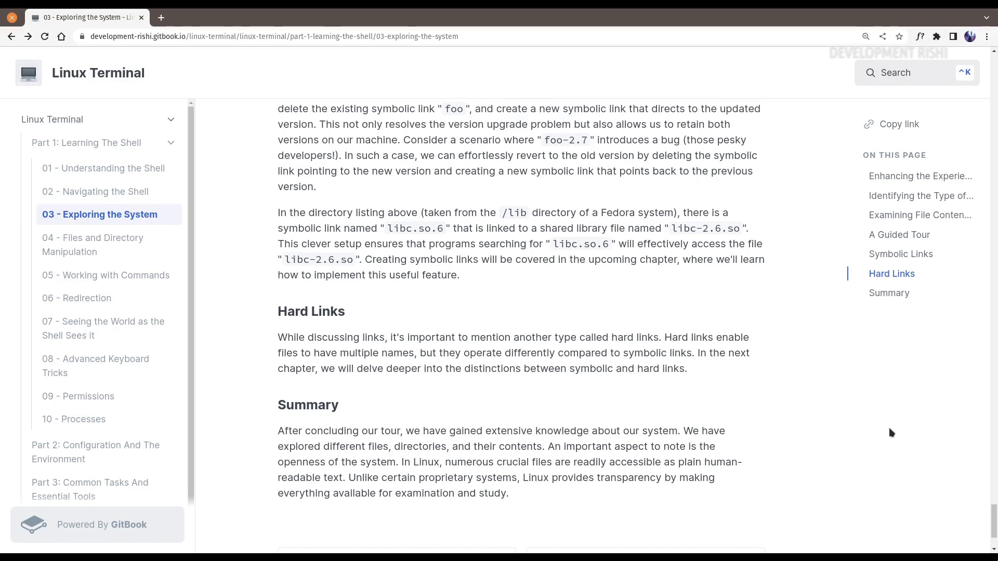
# - Scroll to the page bottom showing the 04 - Files and Directory Manipulation link, briefly selecting the page URL
pyautogui.scroll(-2, 873, 421)
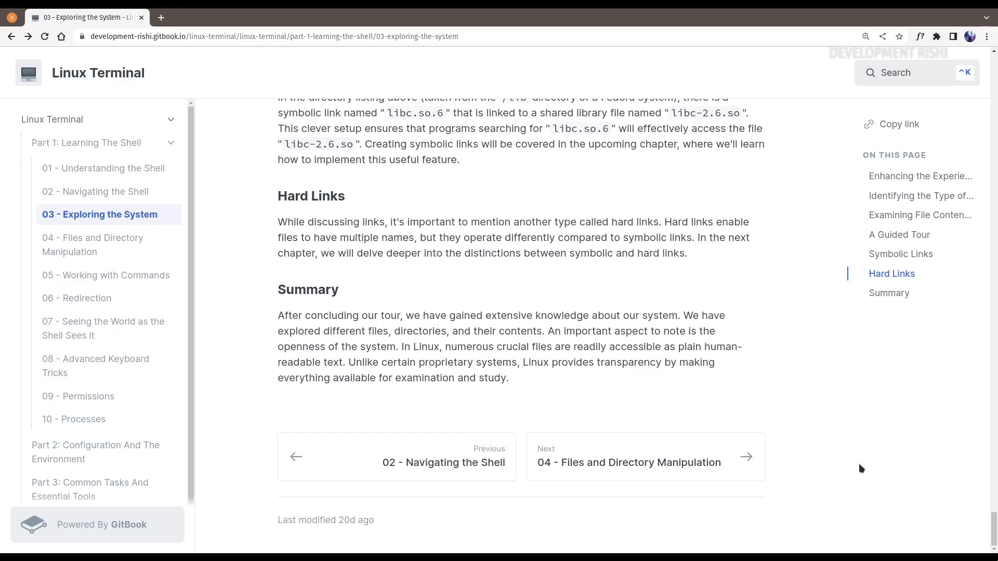
pyautogui.click(489, 32)
pyautogui.click(831, 414)
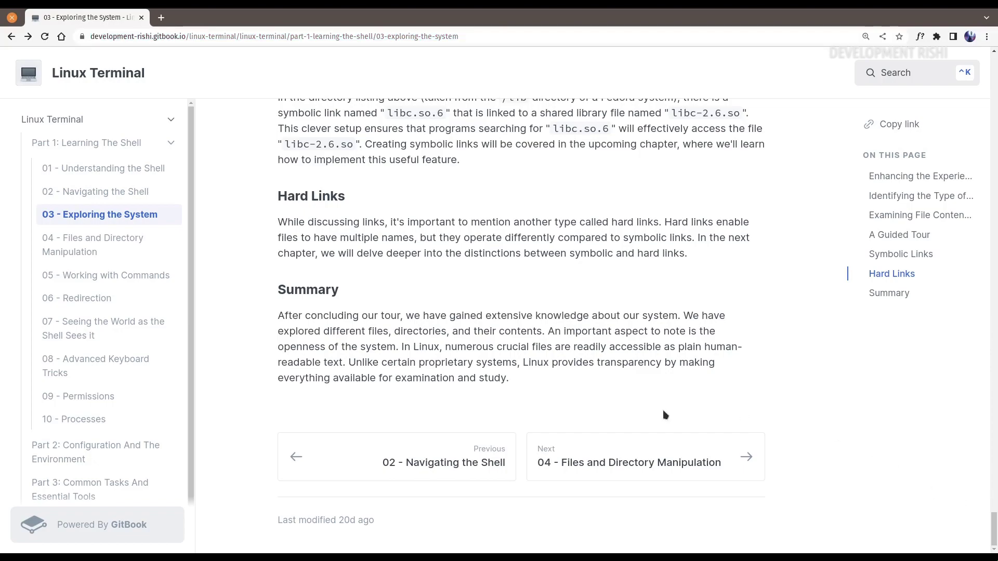
# - Scroll back up to A Guided Tour, then down again to the /var/log row
pyautogui.scroll(20, 665, 414)
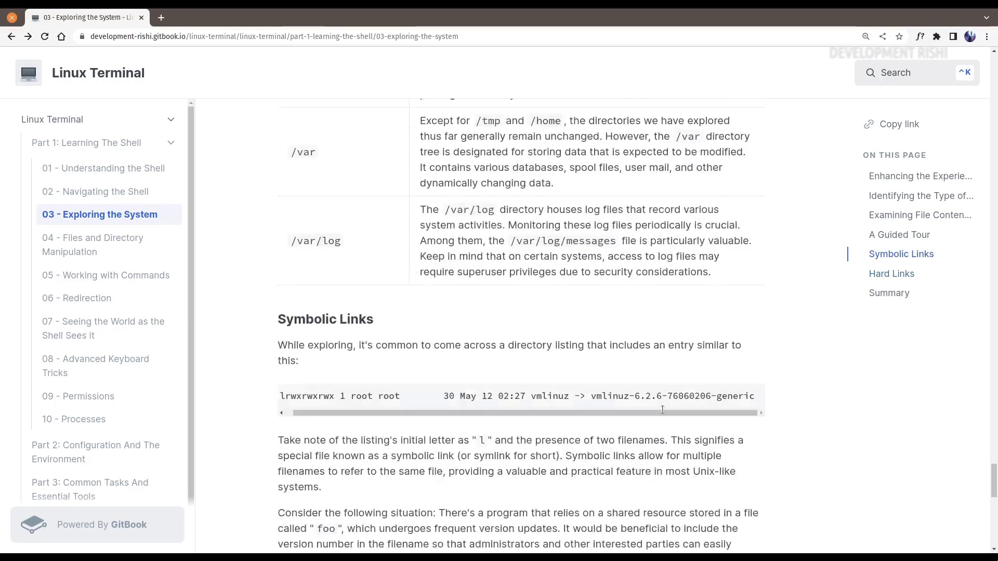
pyautogui.scroll(20, 663, 410)
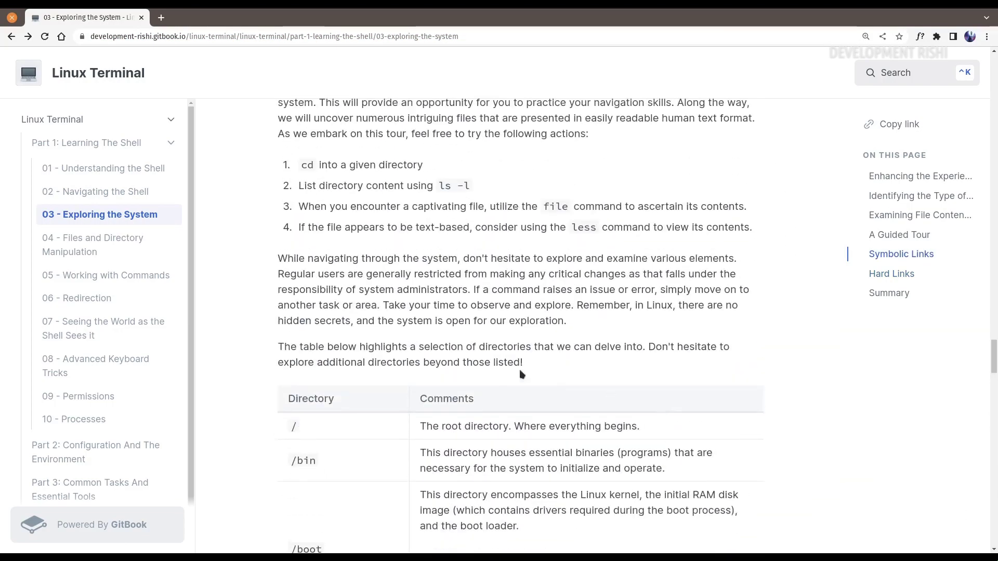
pyautogui.scroll(-20, 561, 390)
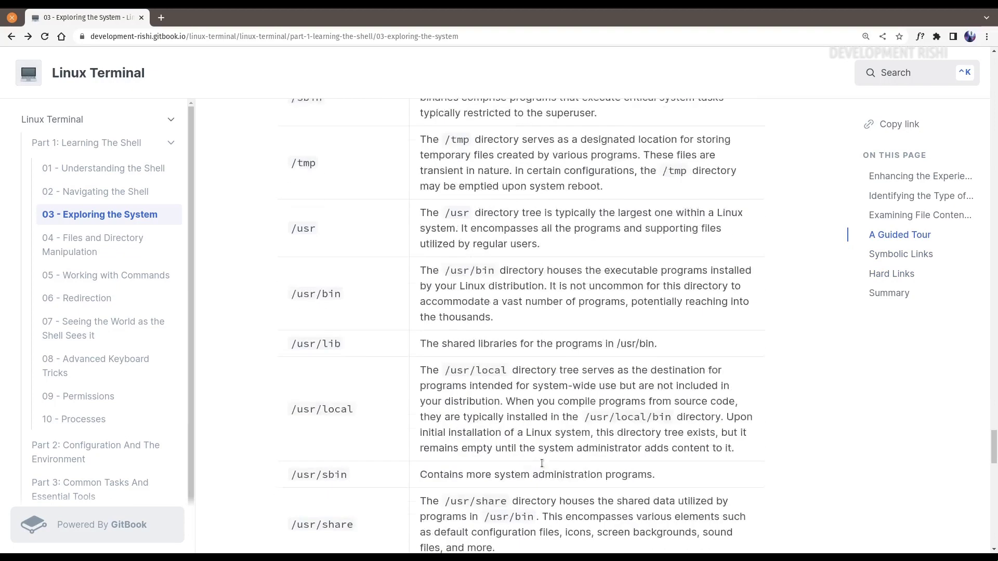
pyautogui.scroll(-5, 777, 466)
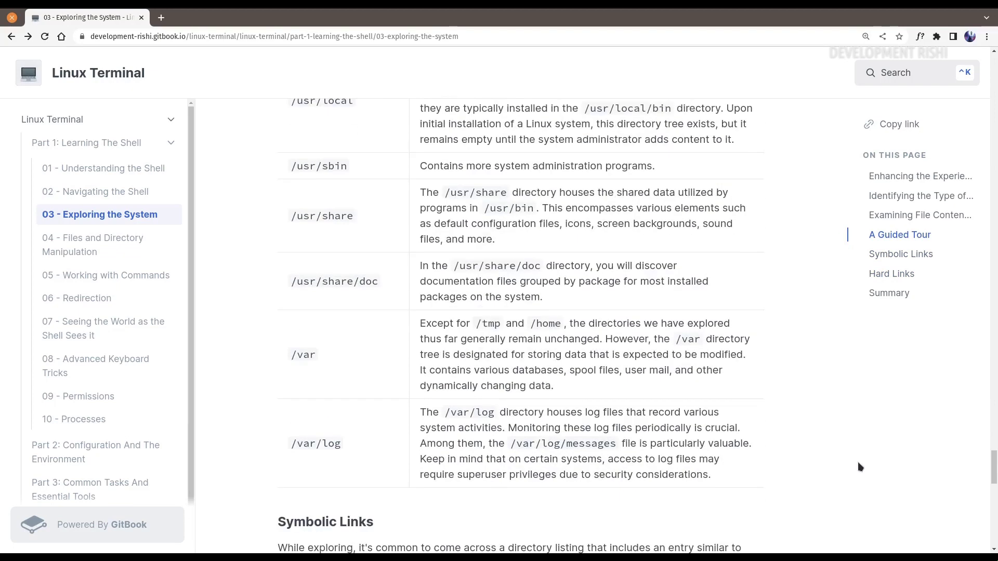